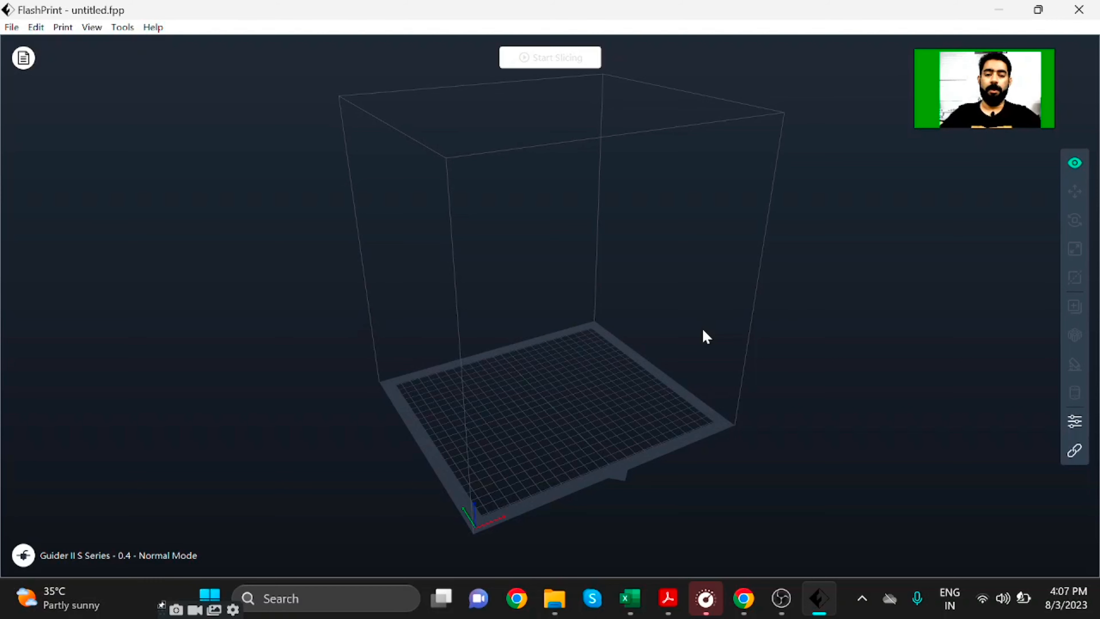
# Step: Change the machine type to Creator 3 Pro
pyautogui.moveTo(635, 337); pyautogui.dragTo(631, 304)
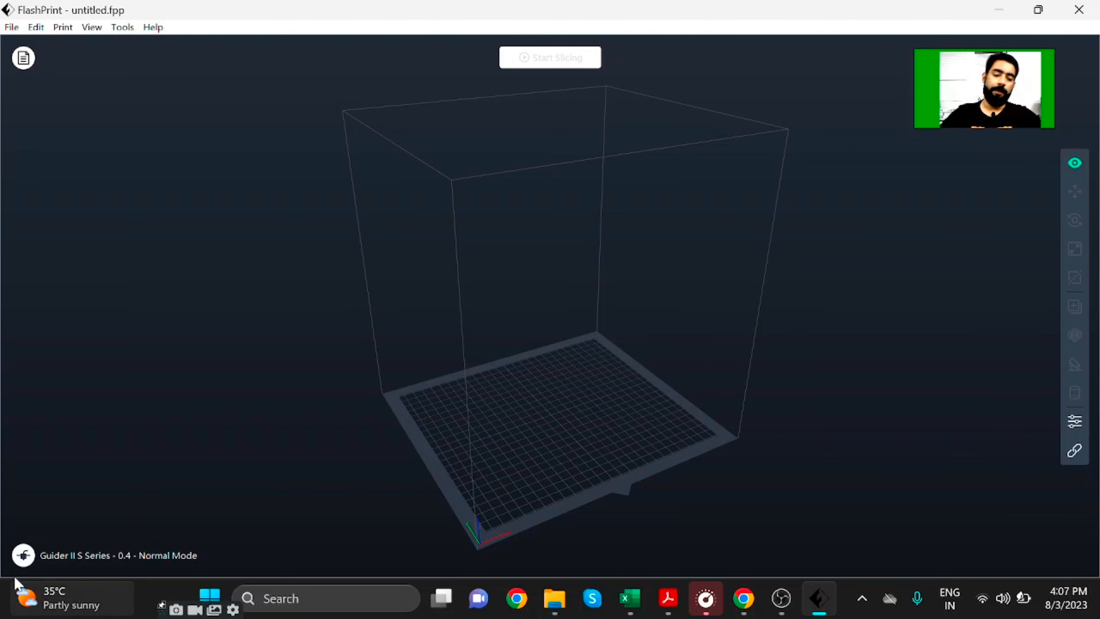
pyautogui.click(29, 563)
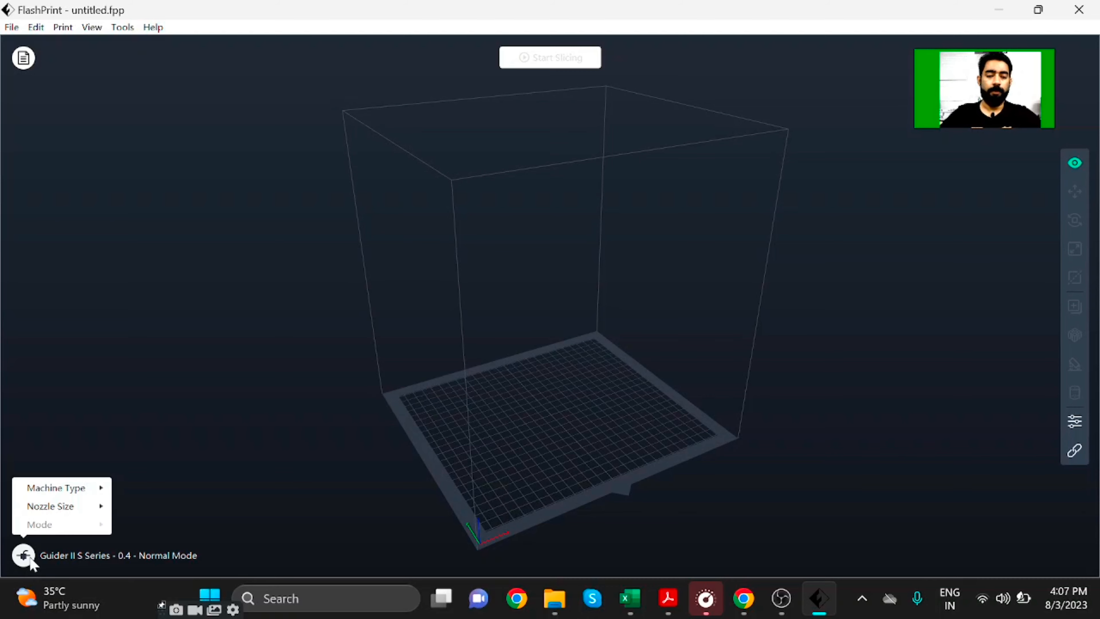
pyautogui.moveTo(47, 494)
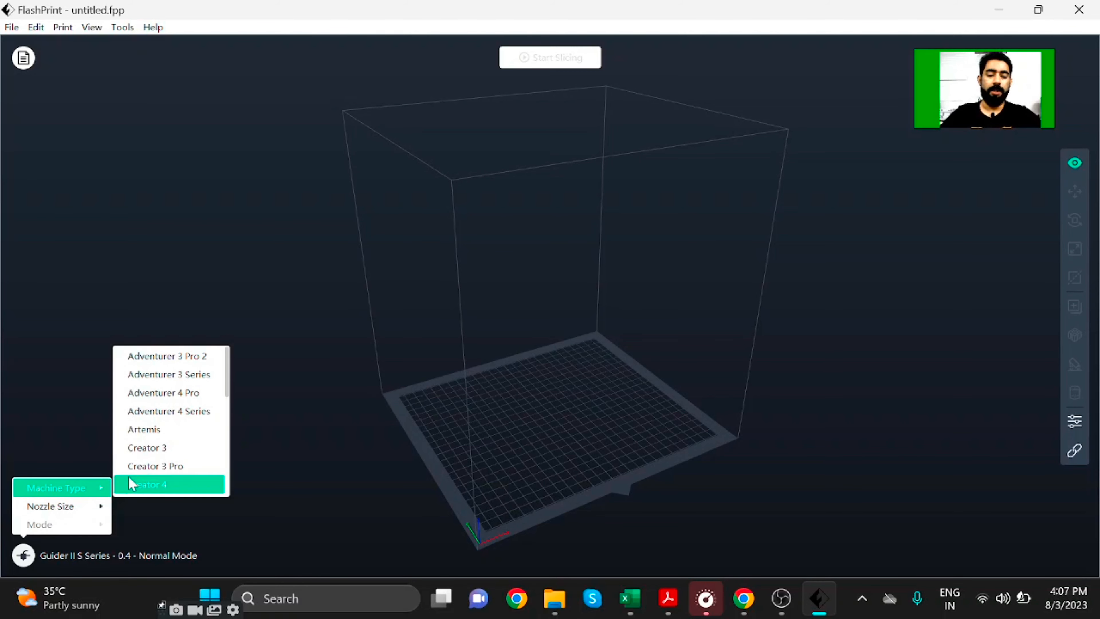
pyautogui.scroll(-1, 170, 411)
pyautogui.scroll(1, 169, 422)
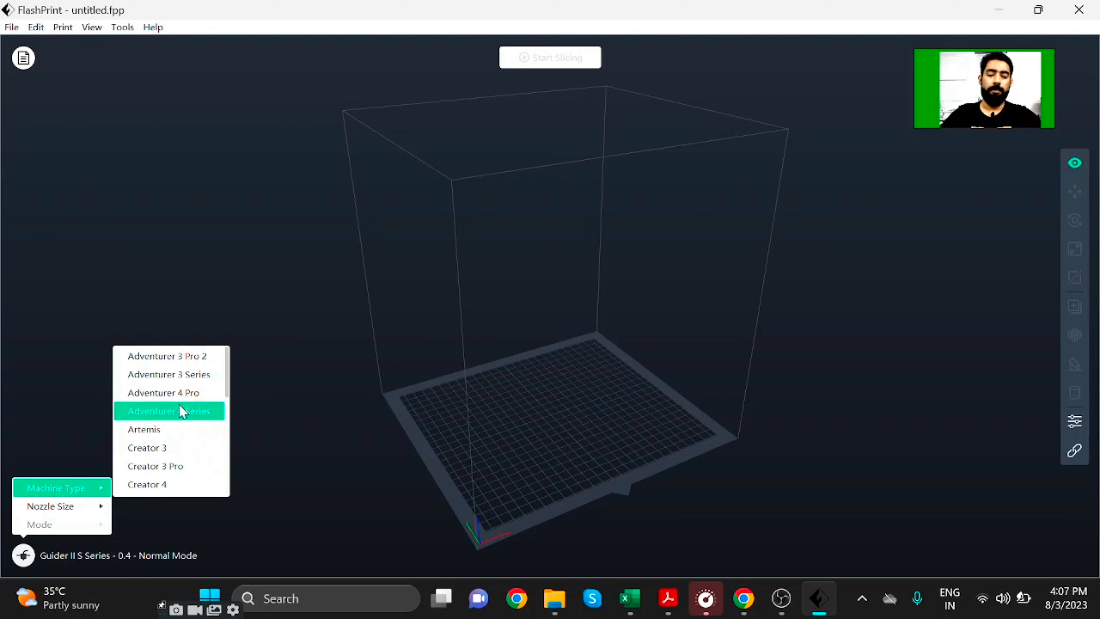
pyautogui.scroll(-4, 179, 405)
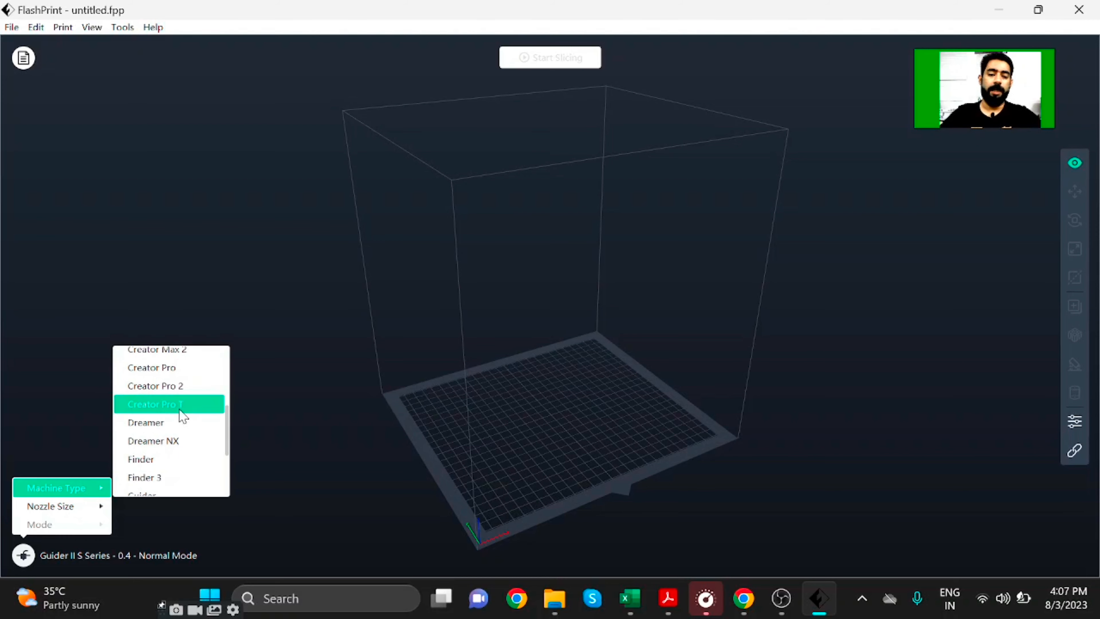
pyautogui.scroll(2, 181, 416)
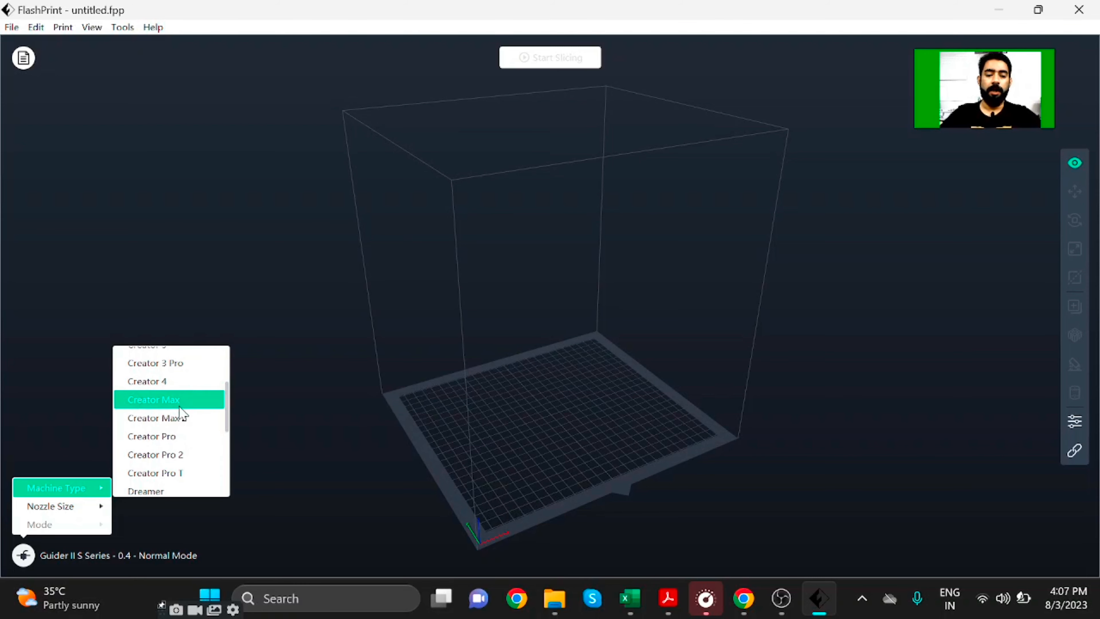
pyautogui.scroll(1, 181, 444)
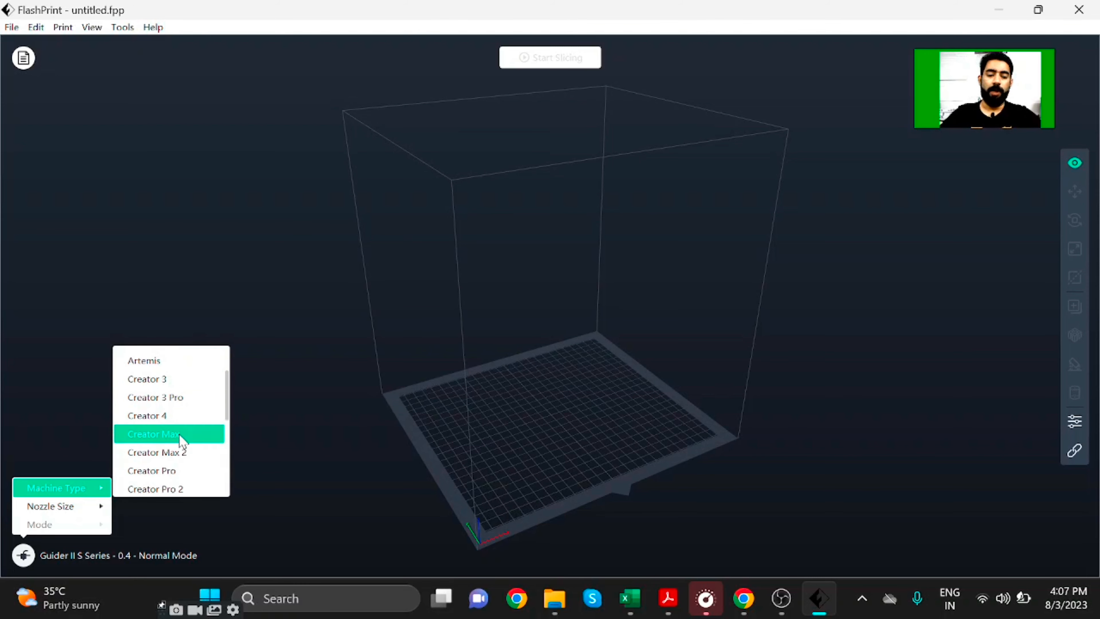
pyautogui.click(184, 398)
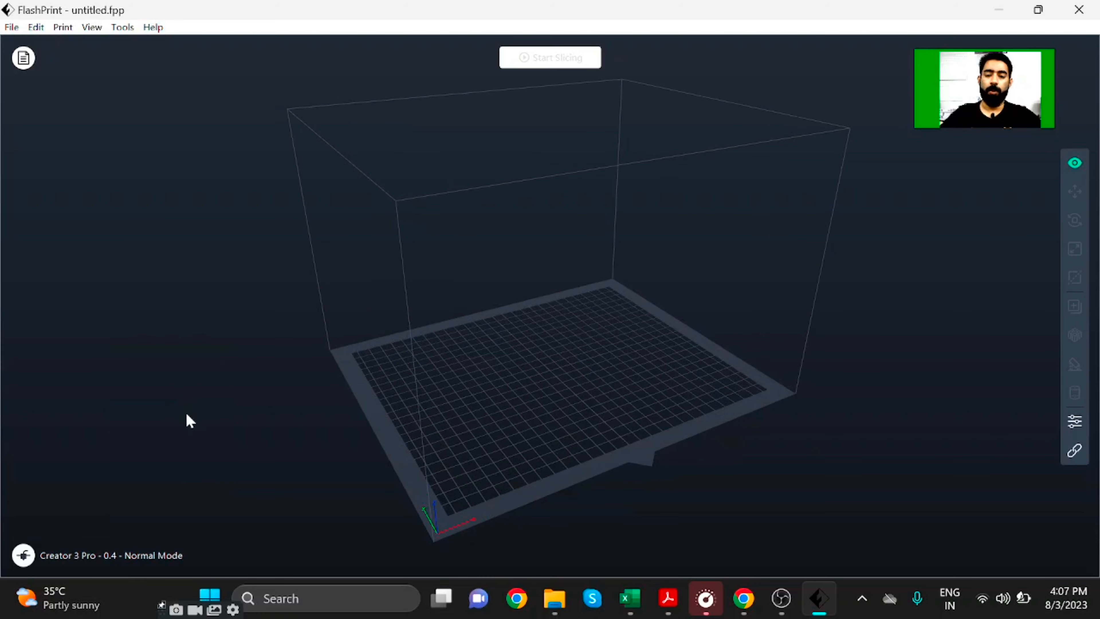
# Step: Set the machine type back to Guider II S Series
pyautogui.click(24, 555)
pyautogui.moveTo(85, 488)
pyautogui.scroll(-5, 172, 446)
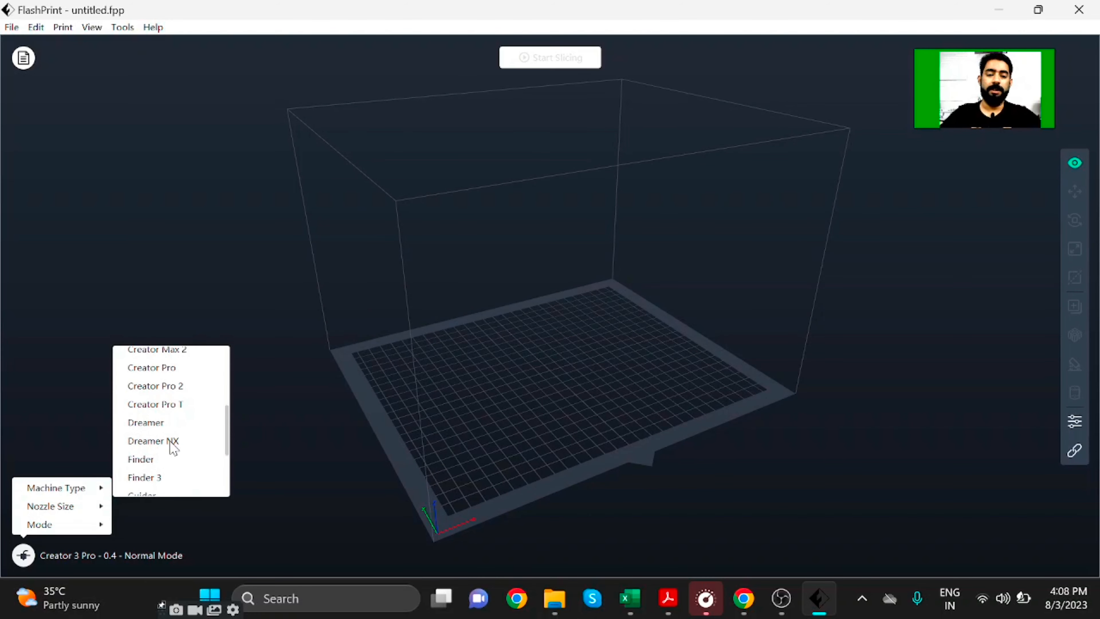
pyautogui.click(171, 463)
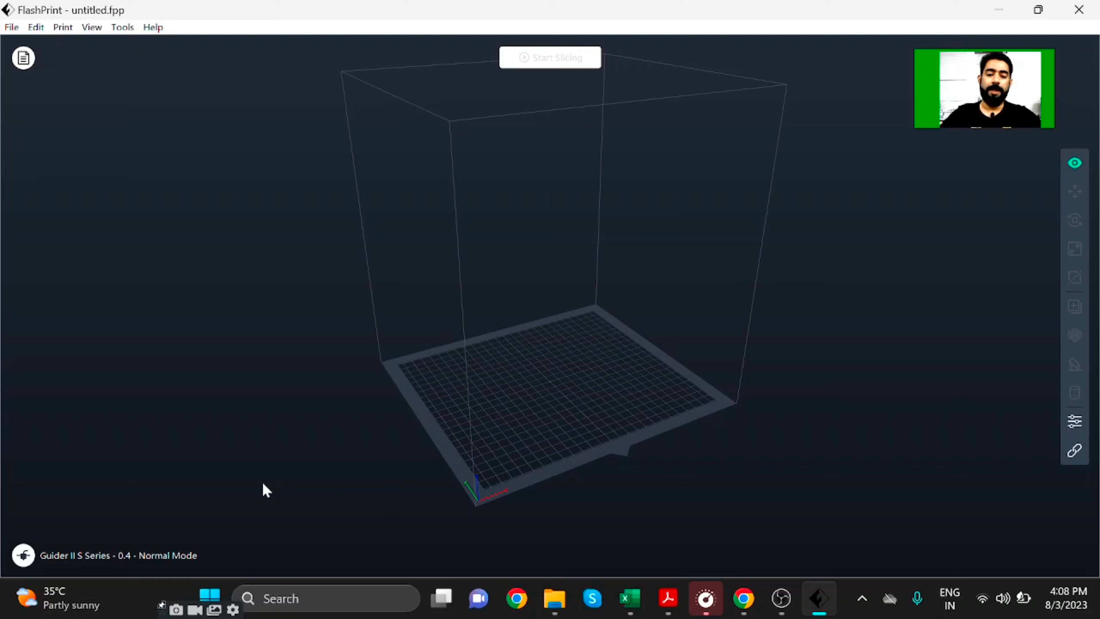
# Step: Review the nozzle sizes available for the current machine, keeping the existing selection
pyautogui.click(23, 555)
pyautogui.moveTo(88, 512)
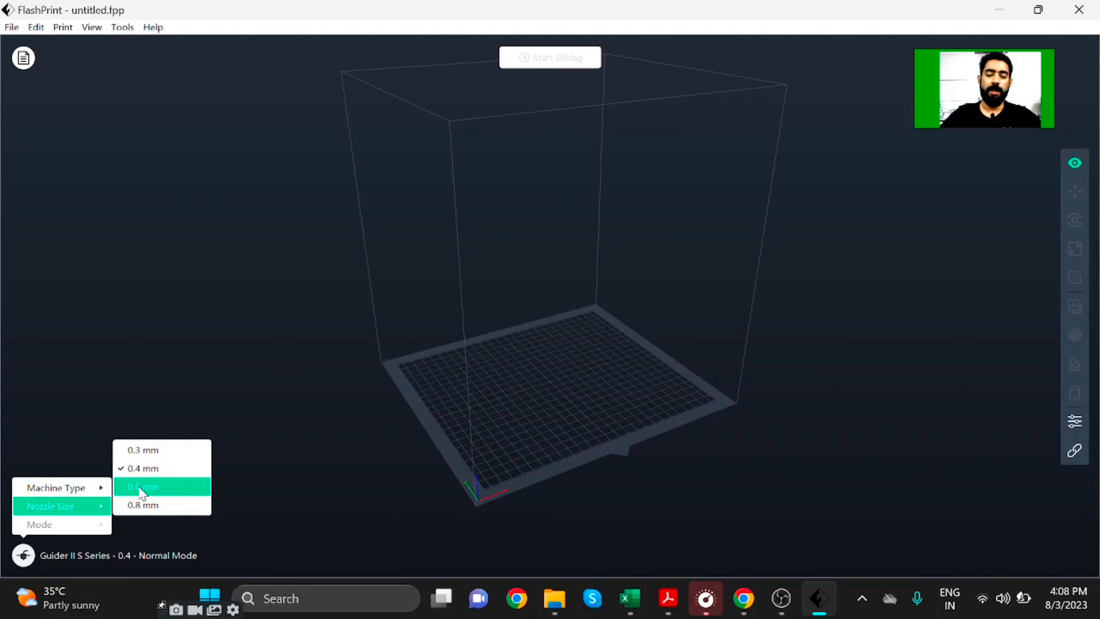
pyautogui.click(228, 428)
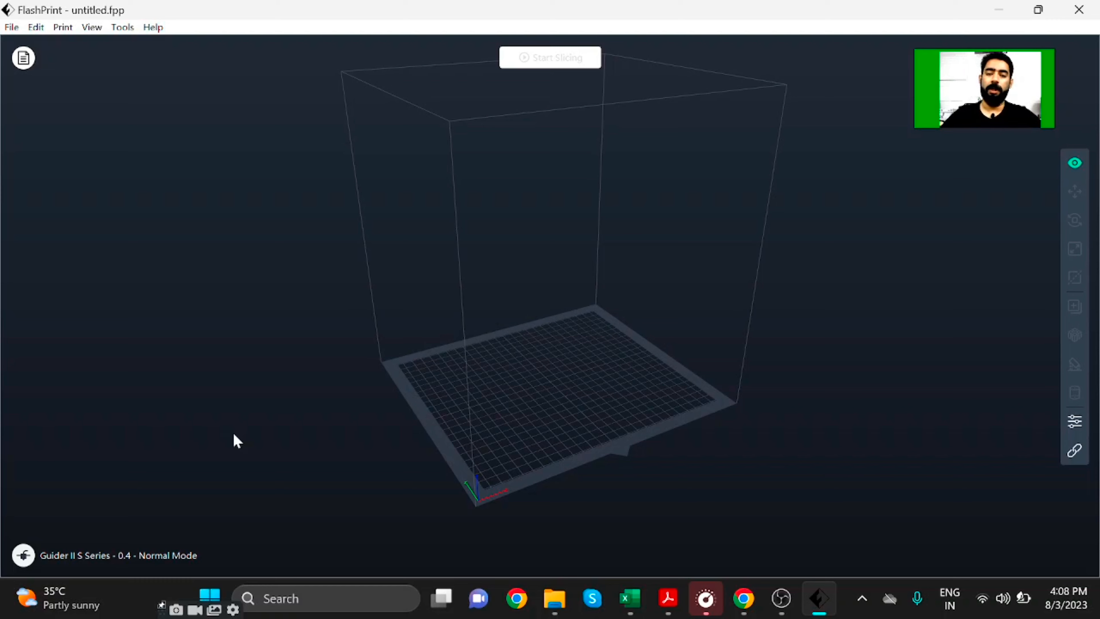
# Step: Load the "concentric cylinder" STL file from the DA Samples folder onto the build platform
pyautogui.moveTo(620, 392); pyautogui.dragTo(618, 410)
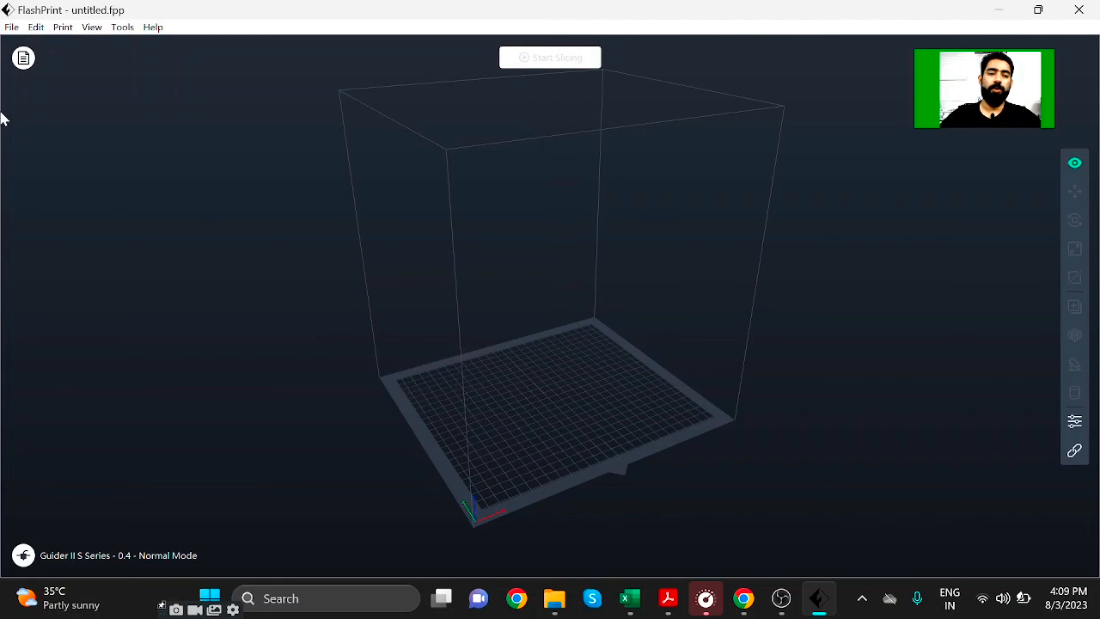
pyautogui.click(10, 28)
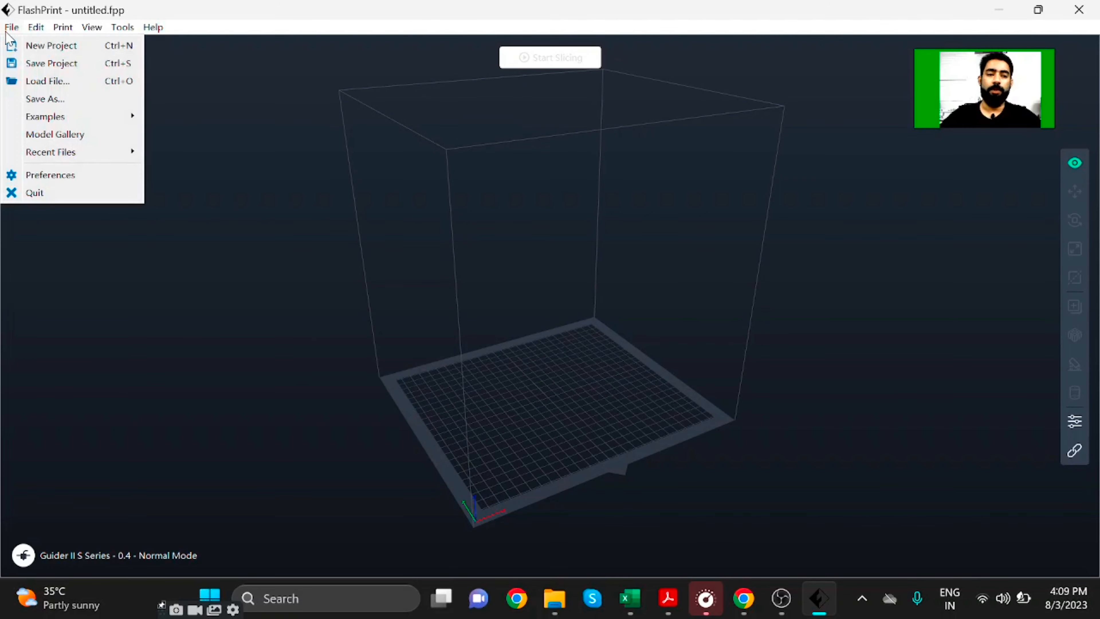
pyautogui.click(49, 81)
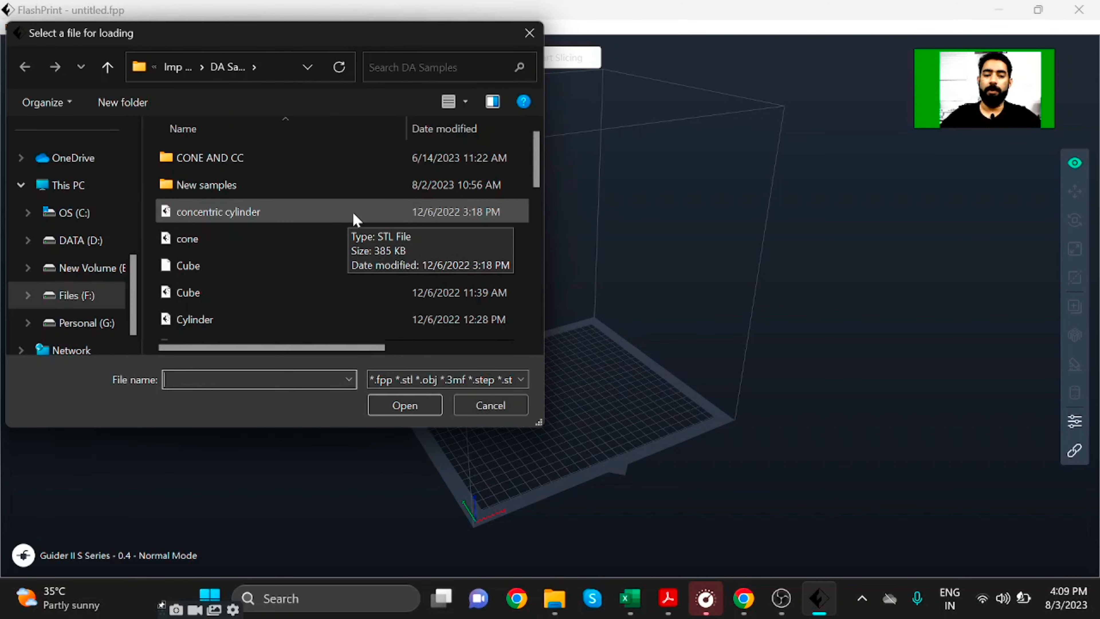
pyautogui.click(349, 219)
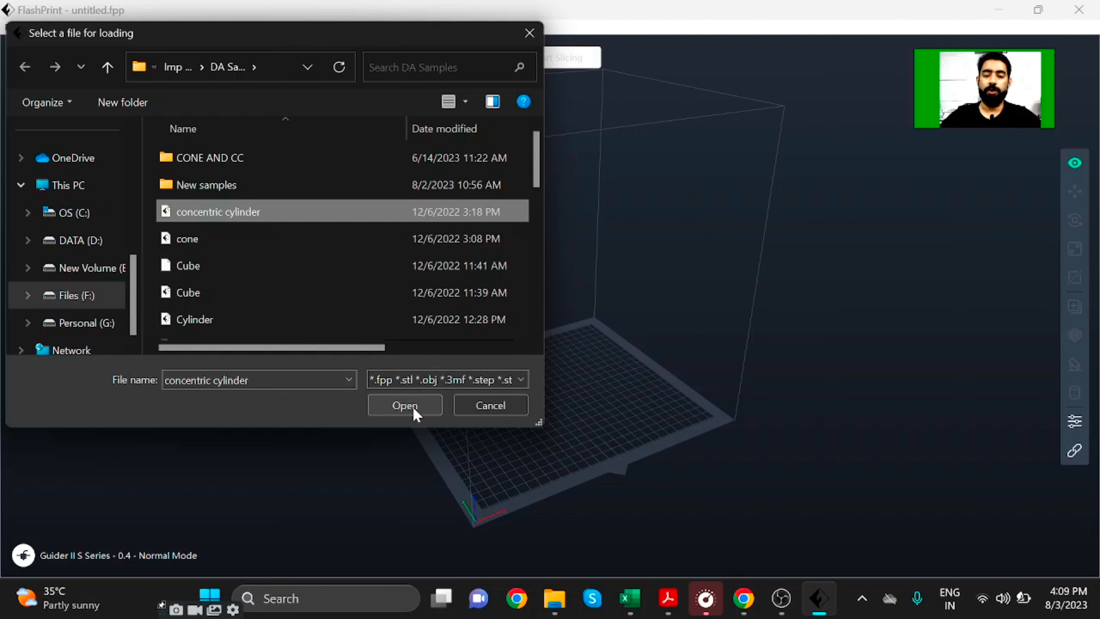
pyautogui.click(404, 404)
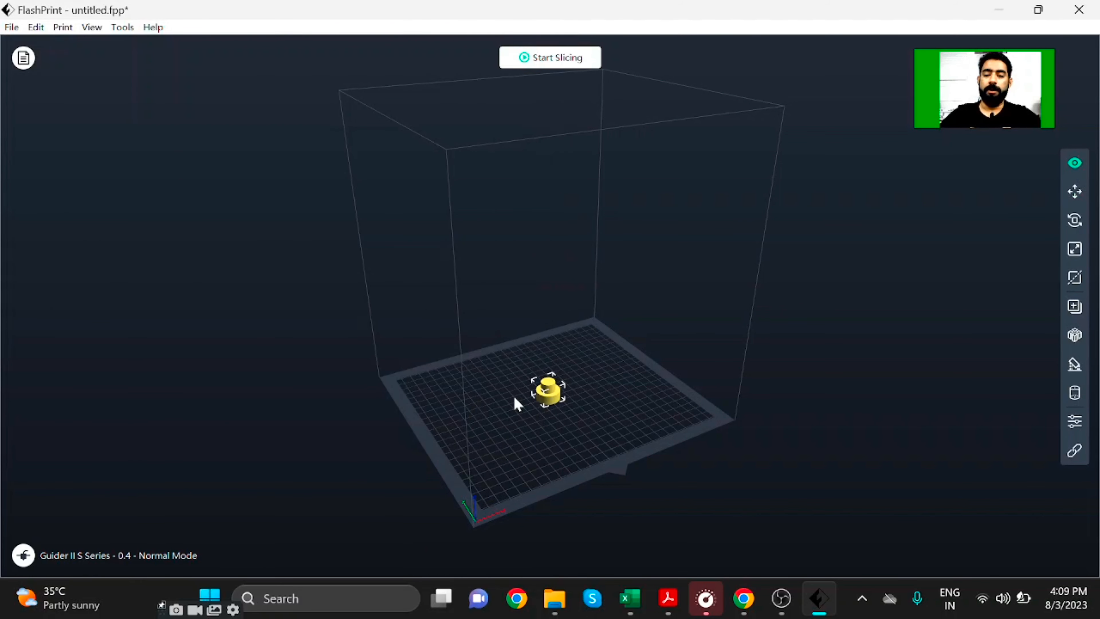
# Step: Examine the loaded concentric cylinder on the platform up close and in the top, bottom and left views
pyautogui.scroll(1, 589, 412)
pyautogui.scroll(2, 589, 412)
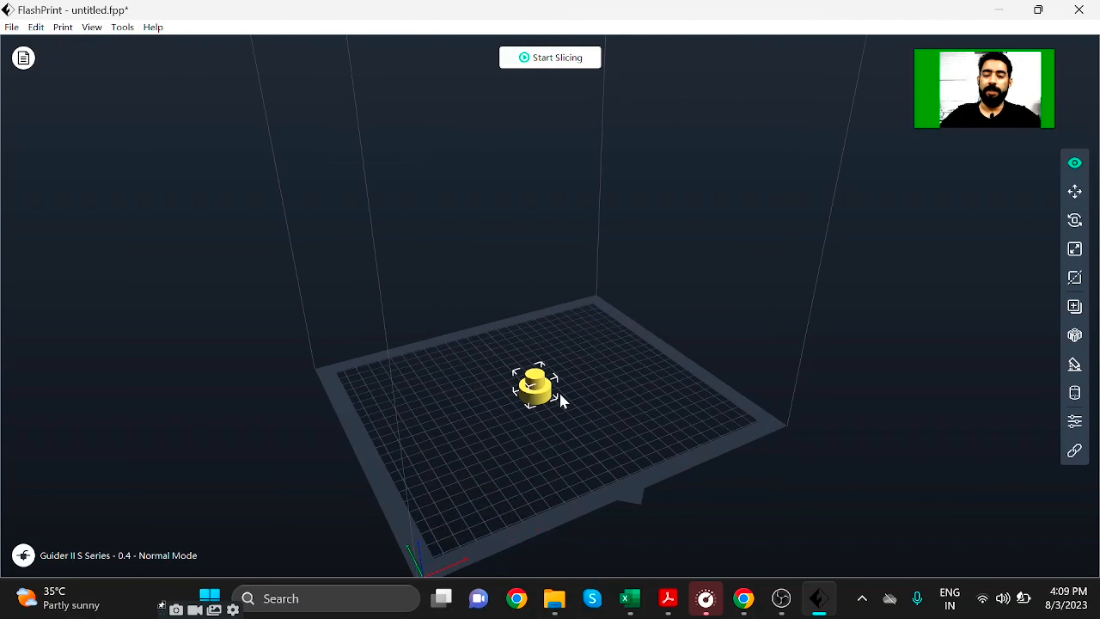
pyautogui.click(597, 392)
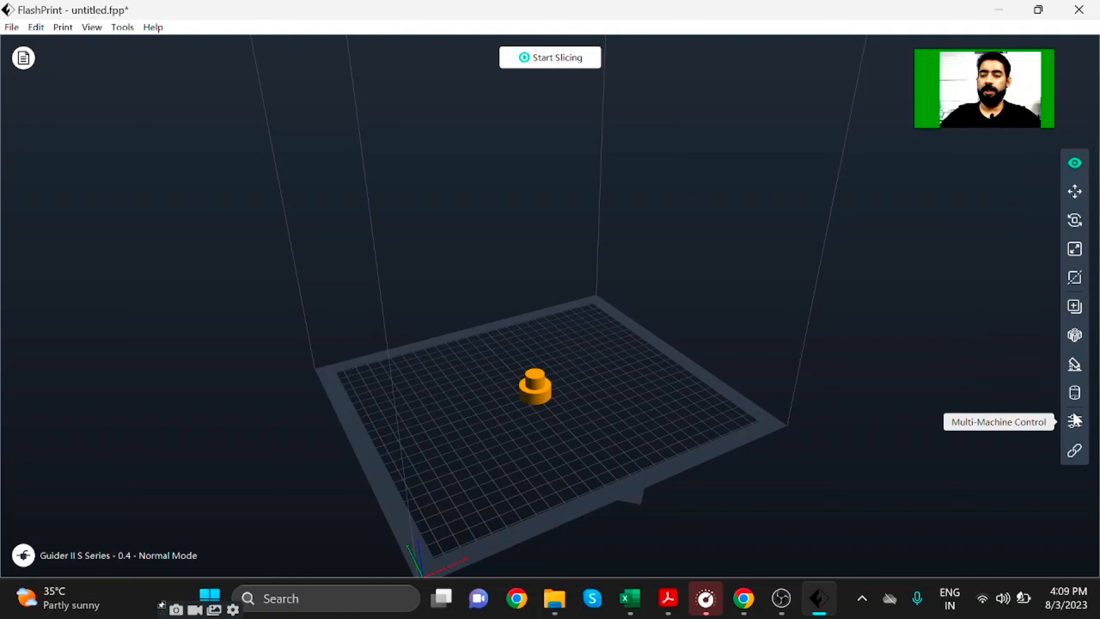
pyautogui.scroll(-1, 1049, 202)
pyautogui.scroll(1, 578, 369)
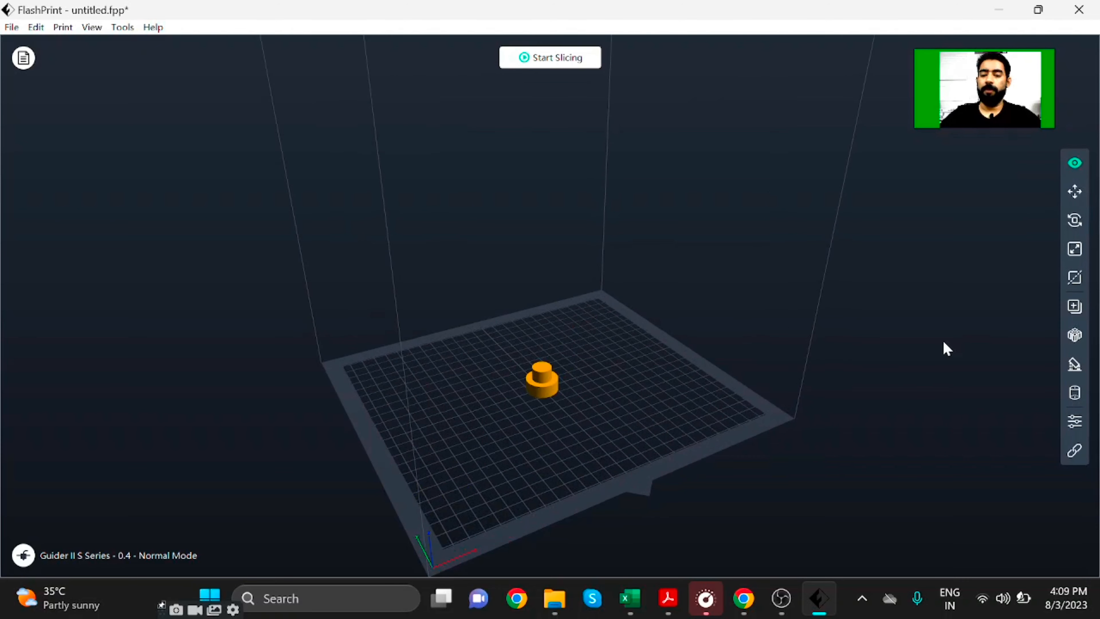
pyautogui.click(1075, 165)
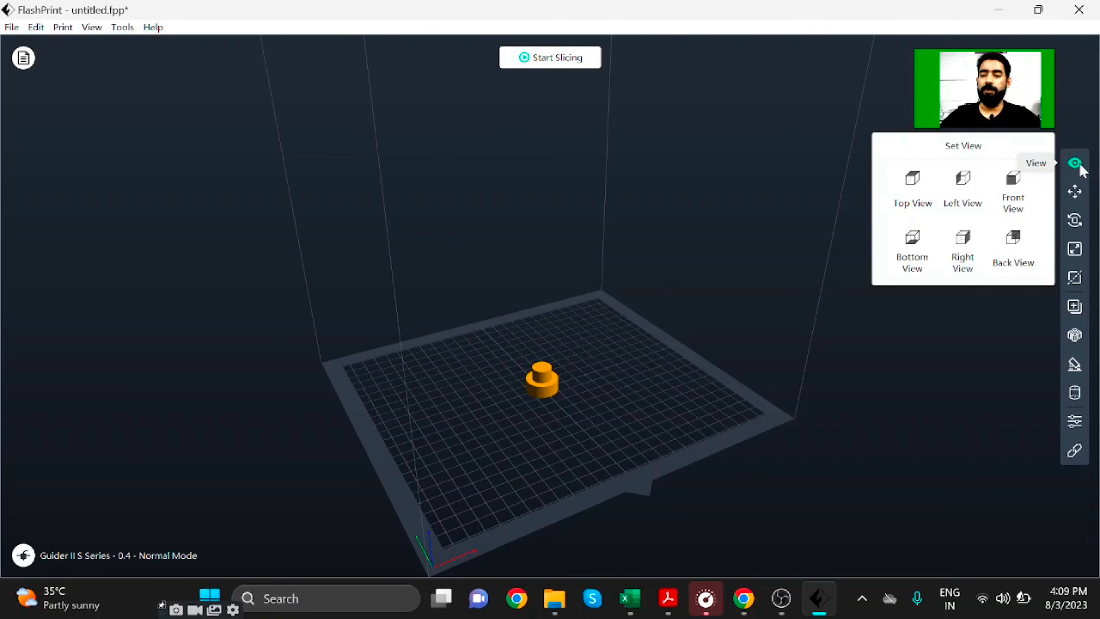
pyautogui.click(918, 196)
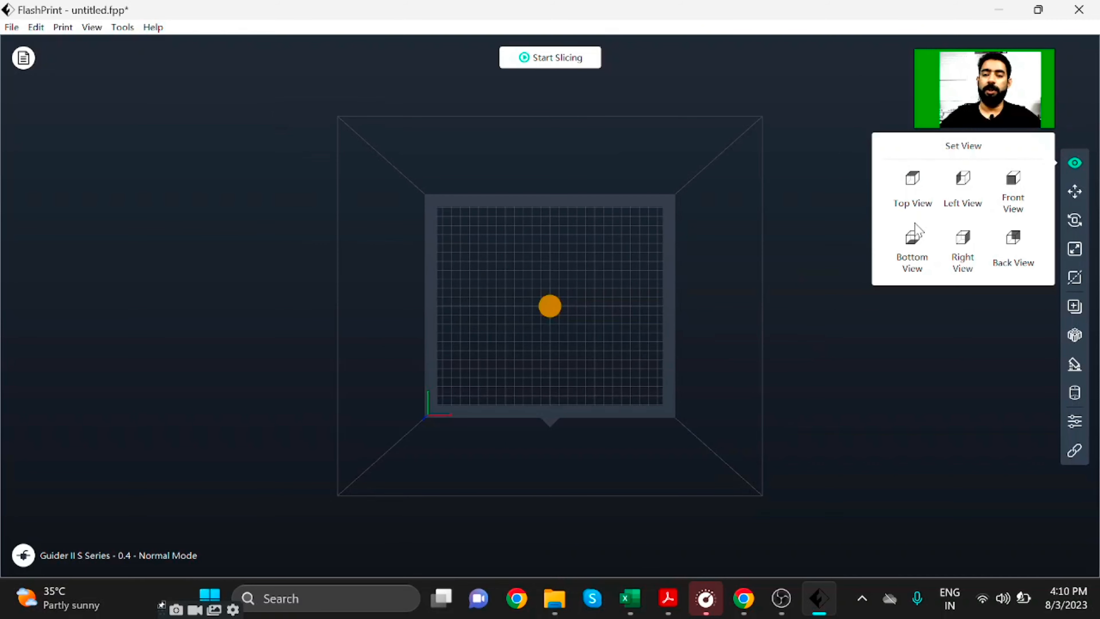
pyautogui.click(912, 254)
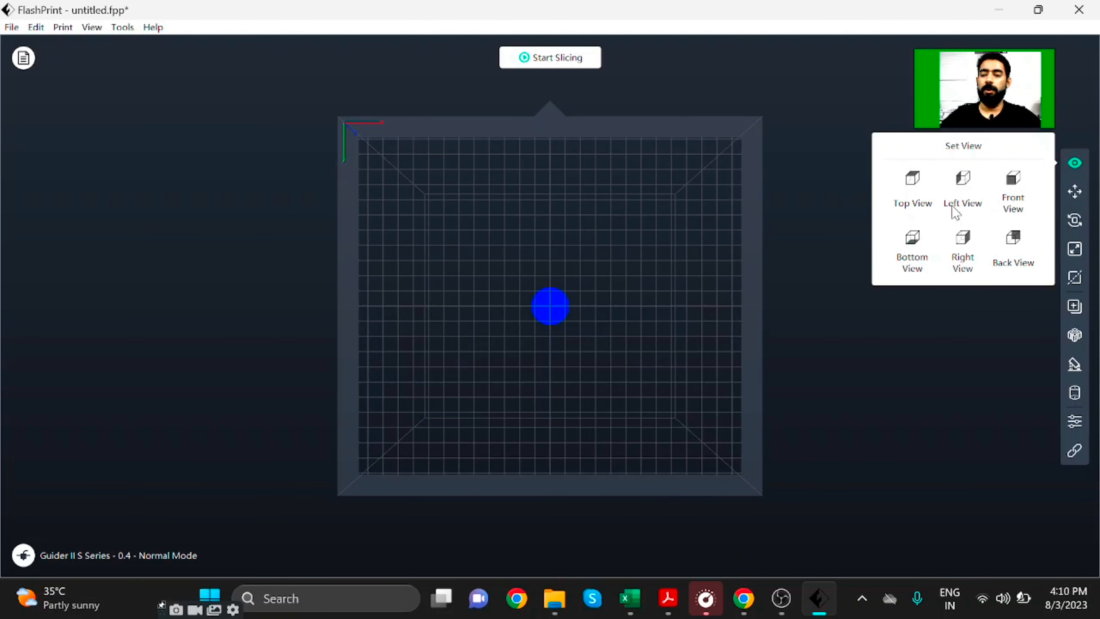
pyautogui.click(960, 191)
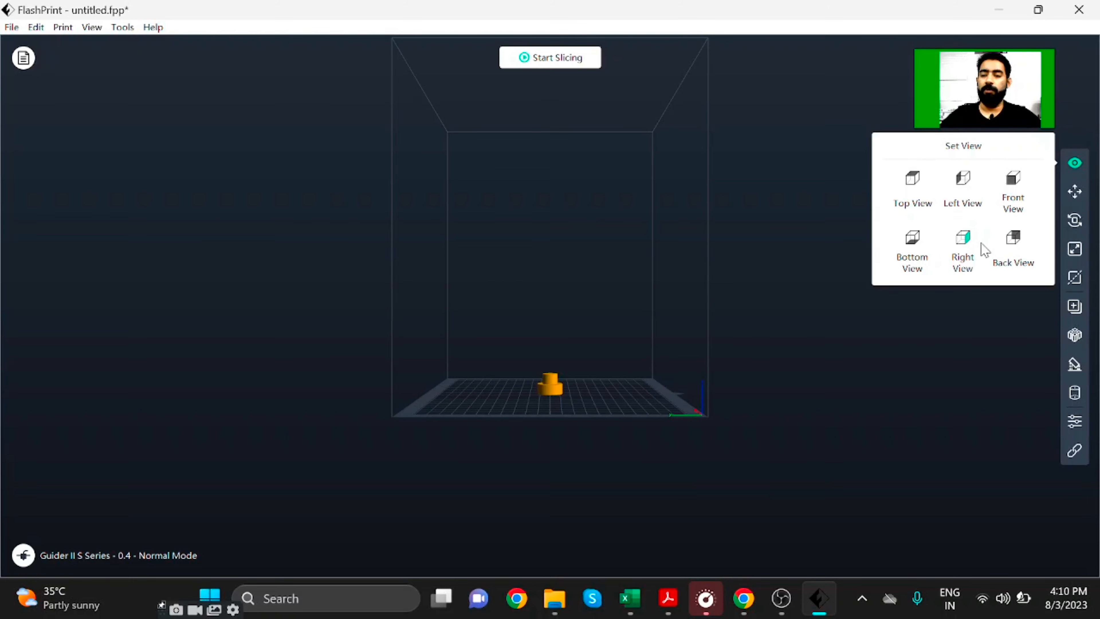
pyautogui.click(92, 27)
pyautogui.click(114, 84)
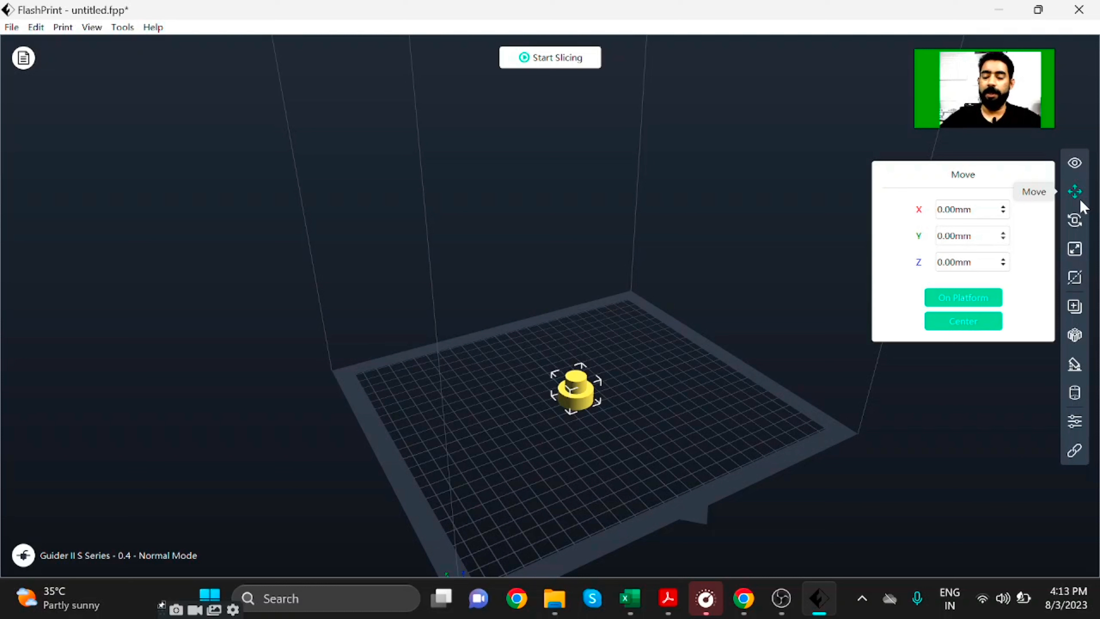
# Step: Move the concentric cylinder along the X axis to 6 mm
pyautogui.doubleClick(996, 210)
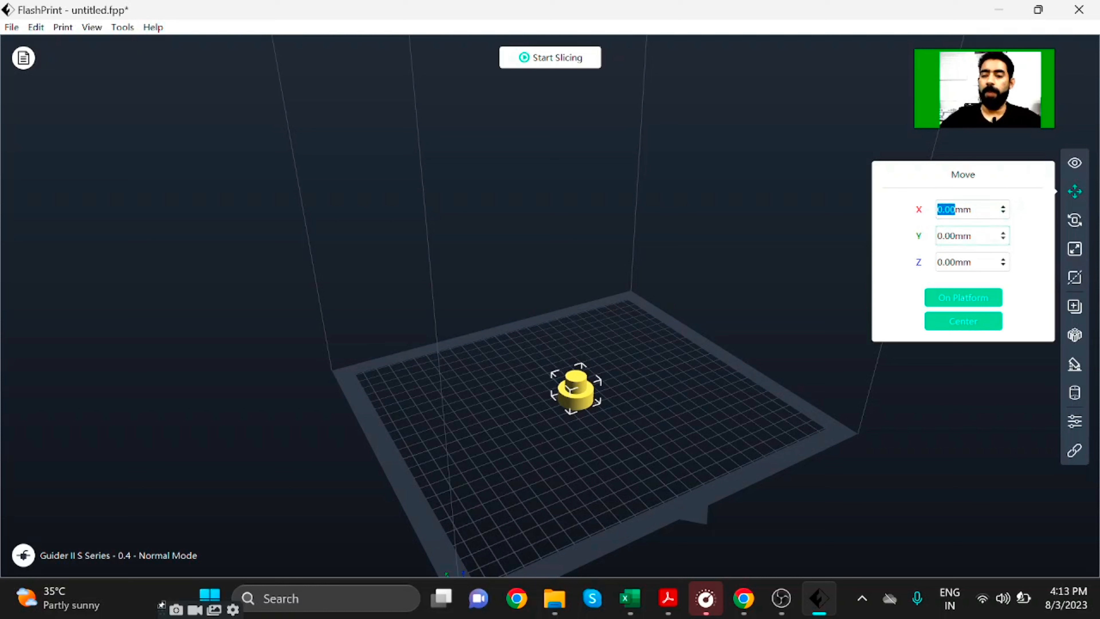
pyautogui.click(1002, 207)
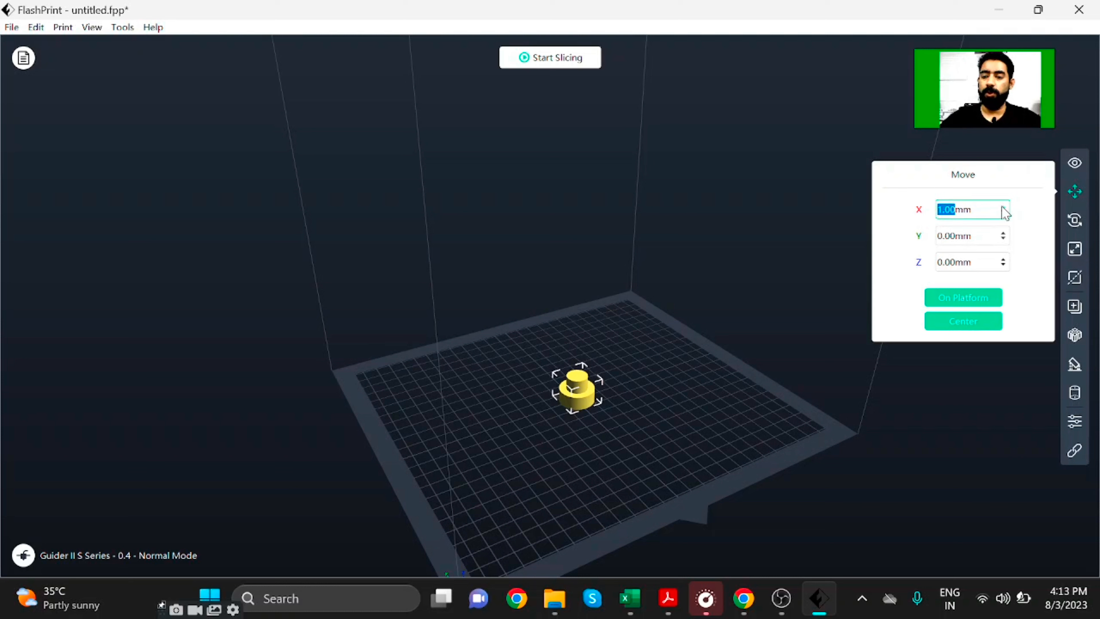
pyautogui.click(1002, 207)
pyautogui.click(1002, 207)
pyautogui.click(1002, 207)
pyautogui.click(1002, 207)
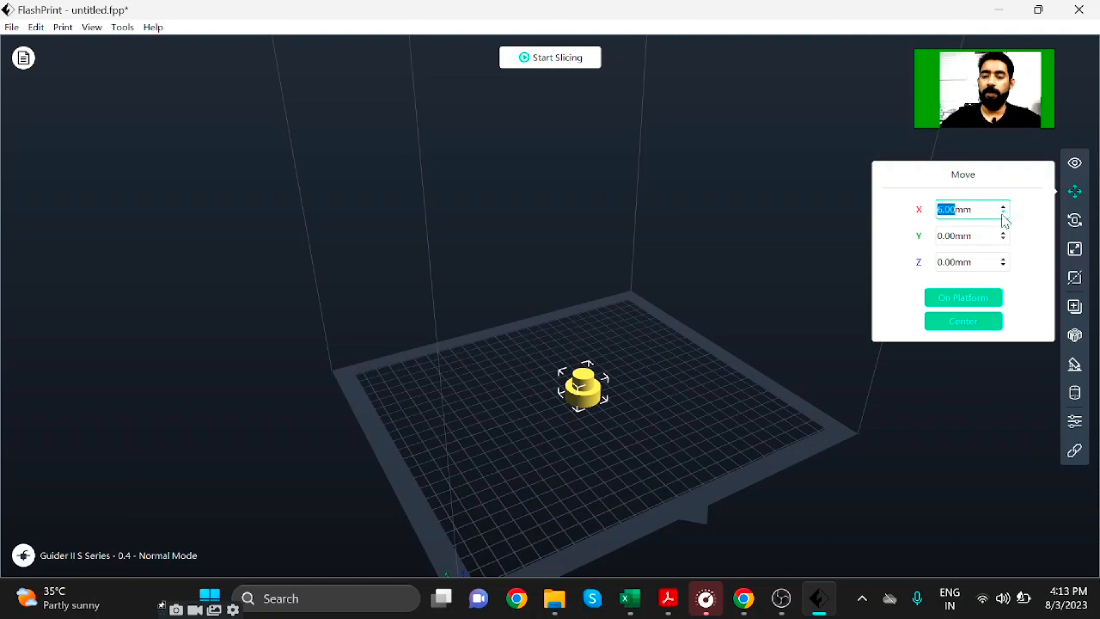
# Step: Move the concentric cylinder in the negative X direction, setting its X position to -9 mm
pyautogui.click(1003, 213)
pyautogui.click(1003, 212)
pyautogui.click(1002, 213)
pyautogui.click(1002, 213)
pyautogui.click(1003, 212)
pyautogui.click(1002, 213)
pyautogui.click(1003, 212)
pyautogui.click(1003, 213)
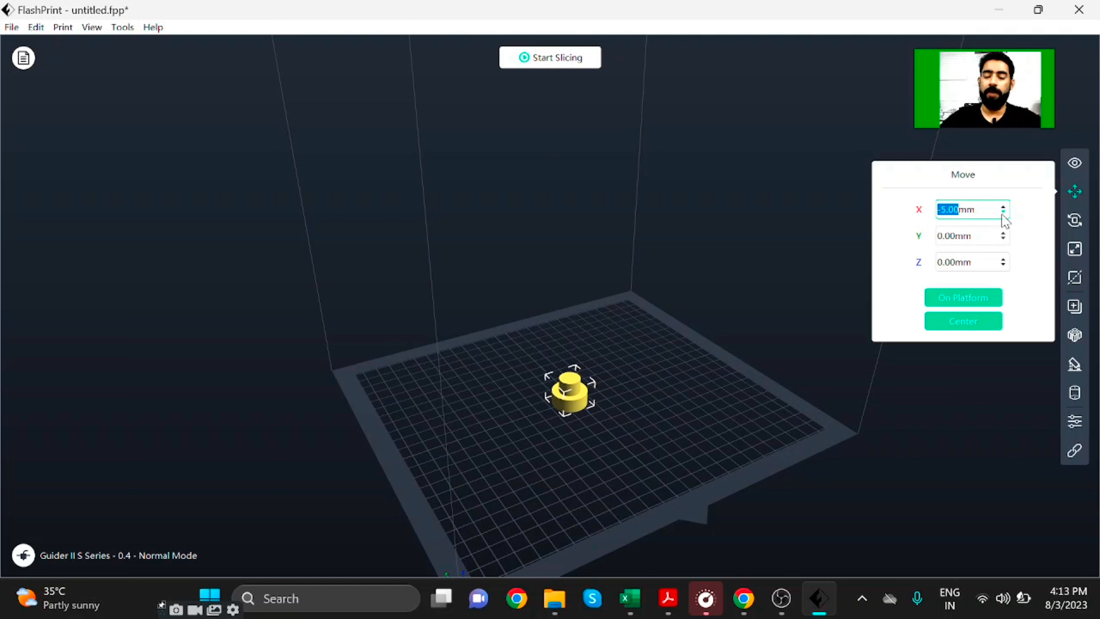
pyautogui.click(1003, 213)
pyautogui.click(1003, 213)
pyautogui.click(1002, 213)
pyautogui.click(1003, 213)
# Step: Shift the concentric cylinder along the Y axis, setting its Y position to -1 mm
pyautogui.click(1002, 233)
pyautogui.click(1002, 233)
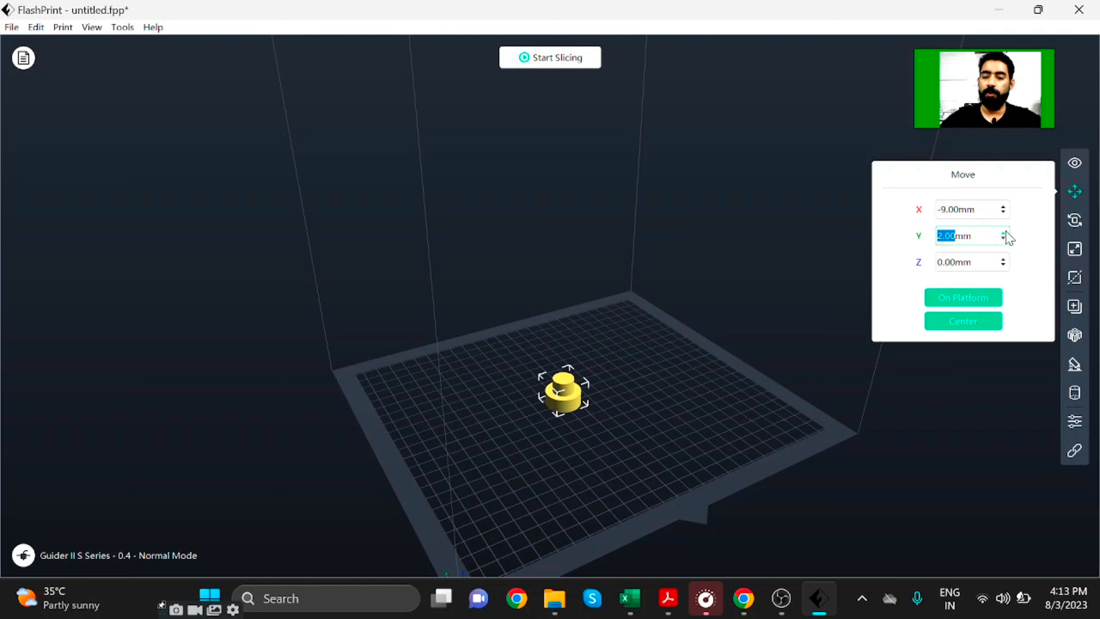
pyautogui.click(1003, 233)
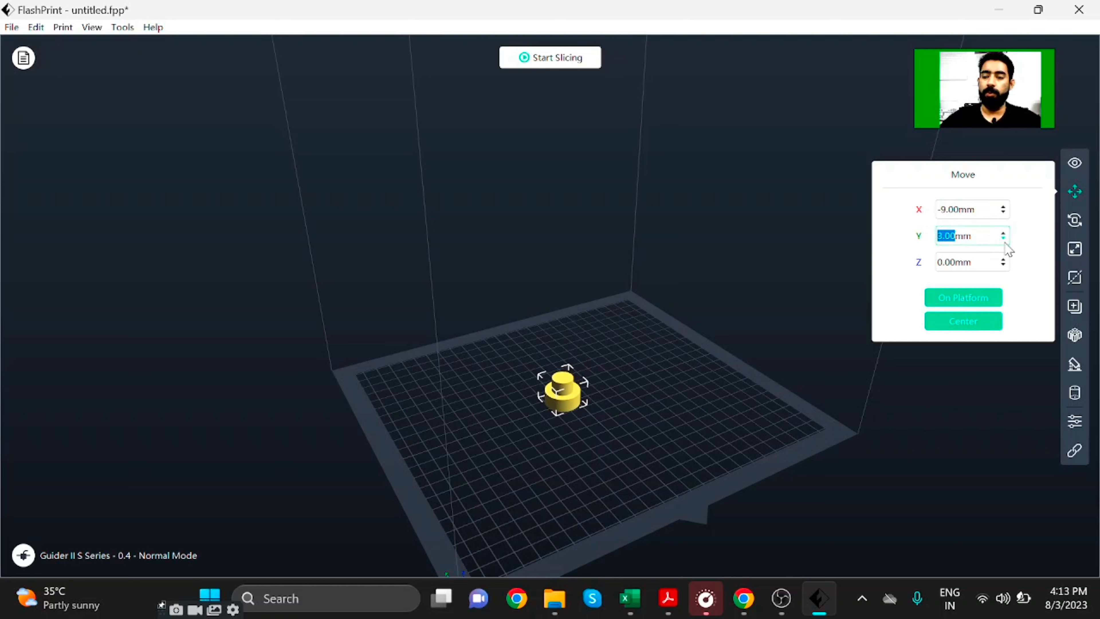
pyautogui.click(1003, 238)
pyautogui.click(1003, 238)
pyautogui.click(1003, 239)
pyautogui.click(1002, 238)
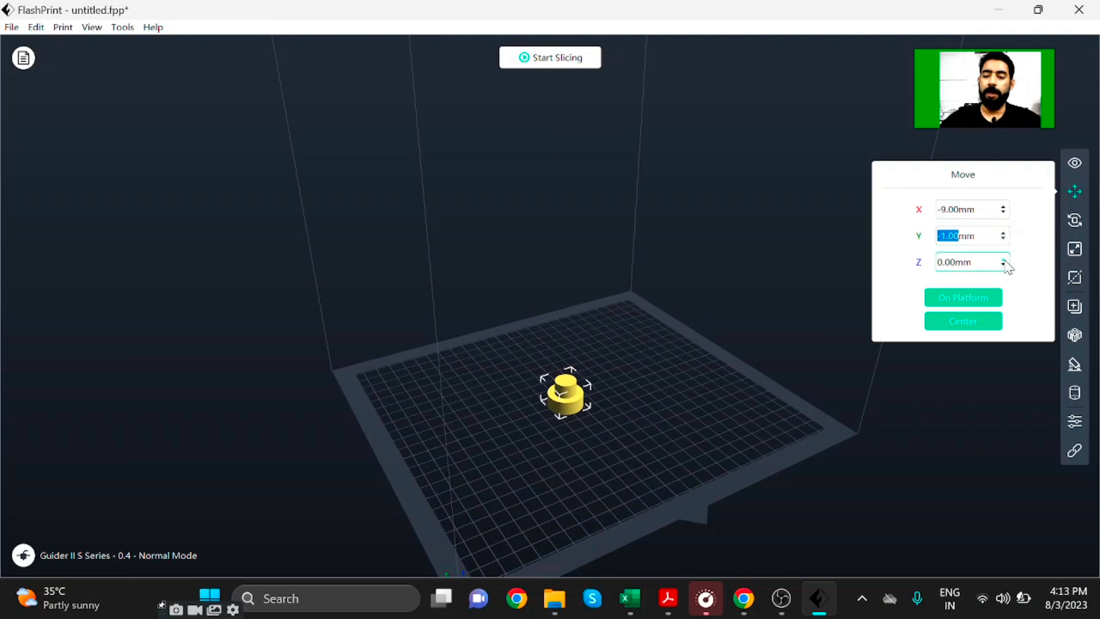
# Step: Raise the concentric cylinder above the platform to a Z position of 9 mm
pyautogui.click(1003, 260)
pyautogui.click(1004, 259)
pyautogui.click(1003, 260)
pyautogui.click(1003, 259)
pyautogui.click(1004, 259)
pyautogui.click(1004, 259)
pyautogui.click(1003, 259)
pyautogui.click(1003, 259)
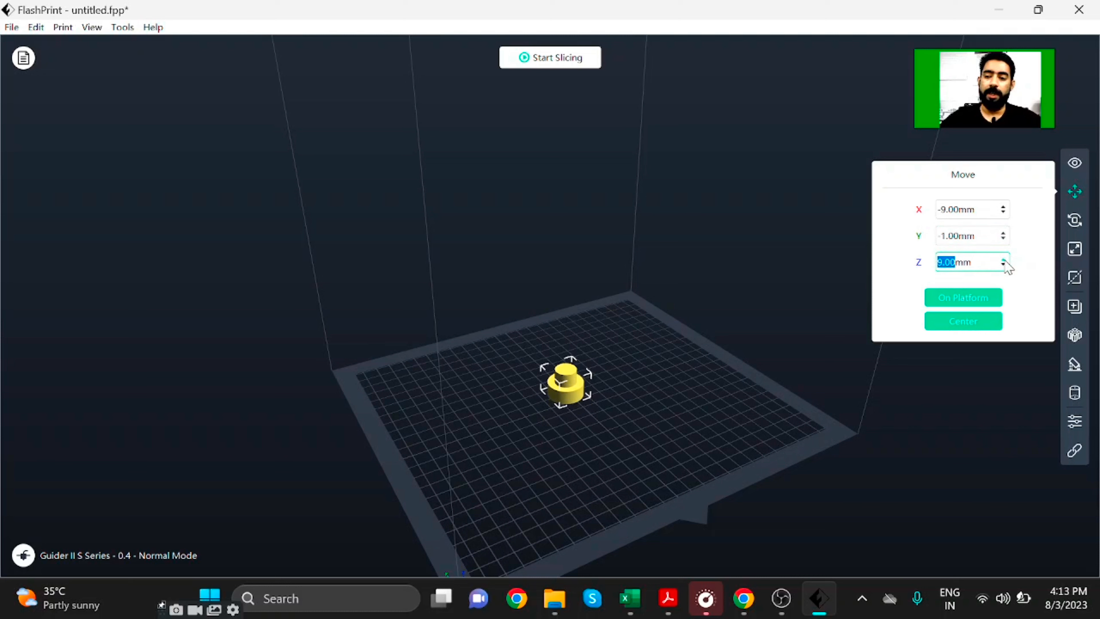
# Step: Lower the concentric cylinder below the platform surface to a Z position of -4 mm
pyautogui.click(1003, 264)
pyautogui.click(1002, 264)
pyautogui.click(1002, 264)
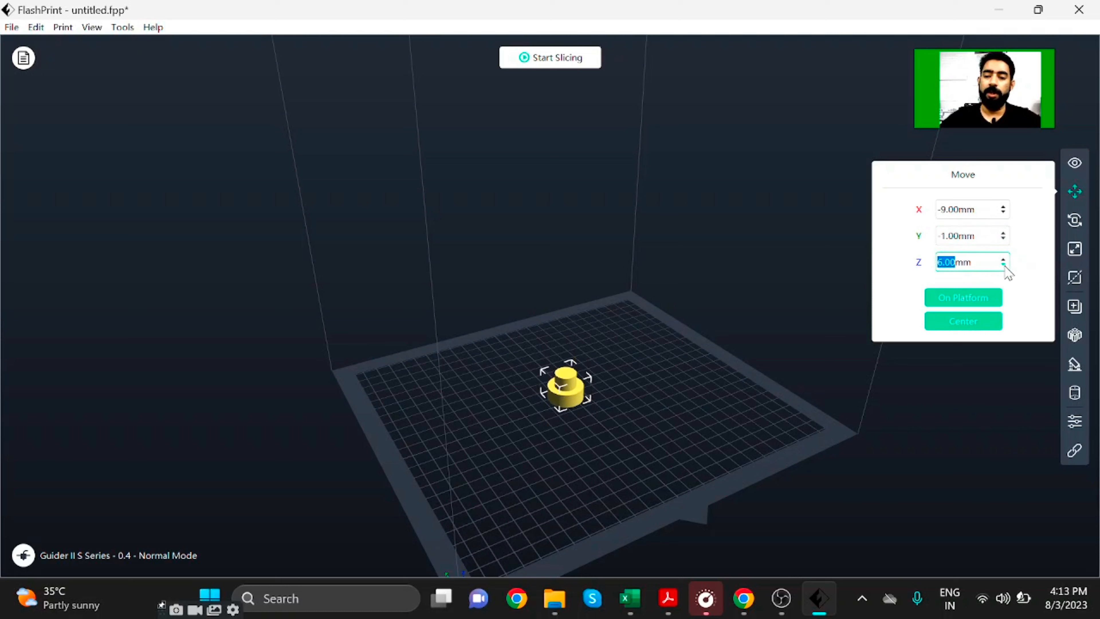
pyautogui.click(1002, 265)
pyautogui.click(1003, 265)
pyautogui.click(1002, 264)
pyautogui.click(1002, 264)
pyautogui.click(1002, 264)
pyautogui.click(1003, 264)
pyautogui.click(1003, 265)
pyautogui.click(1003, 264)
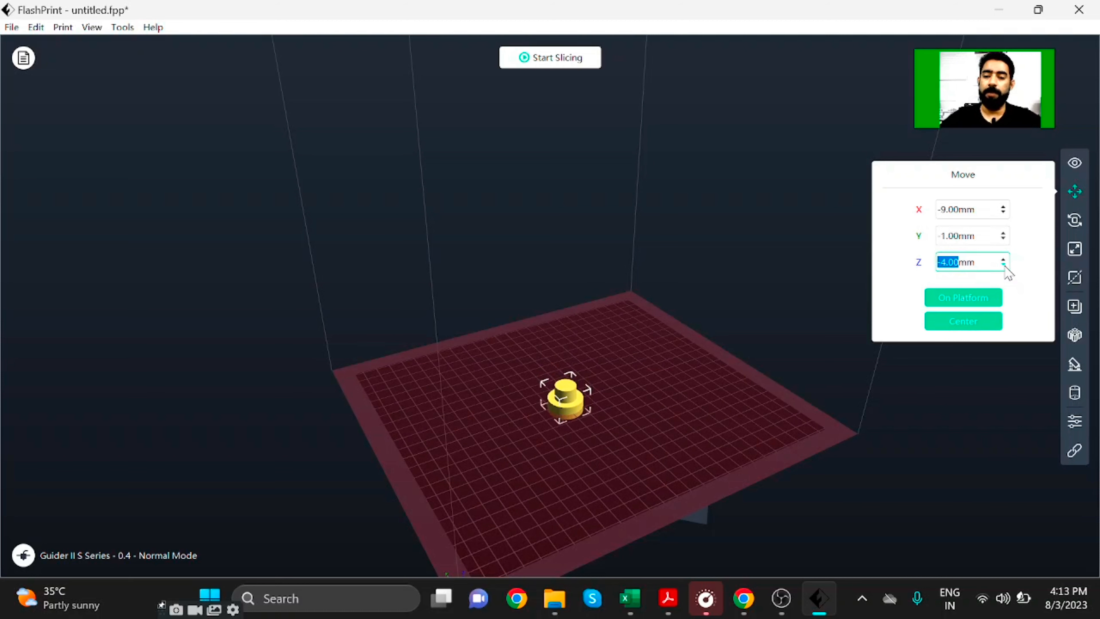
# Step: Raise the concentric cylinder along the Z axis to a position of 4 mm
pyautogui.scroll(5, 1005, 266)
pyautogui.click(1002, 265)
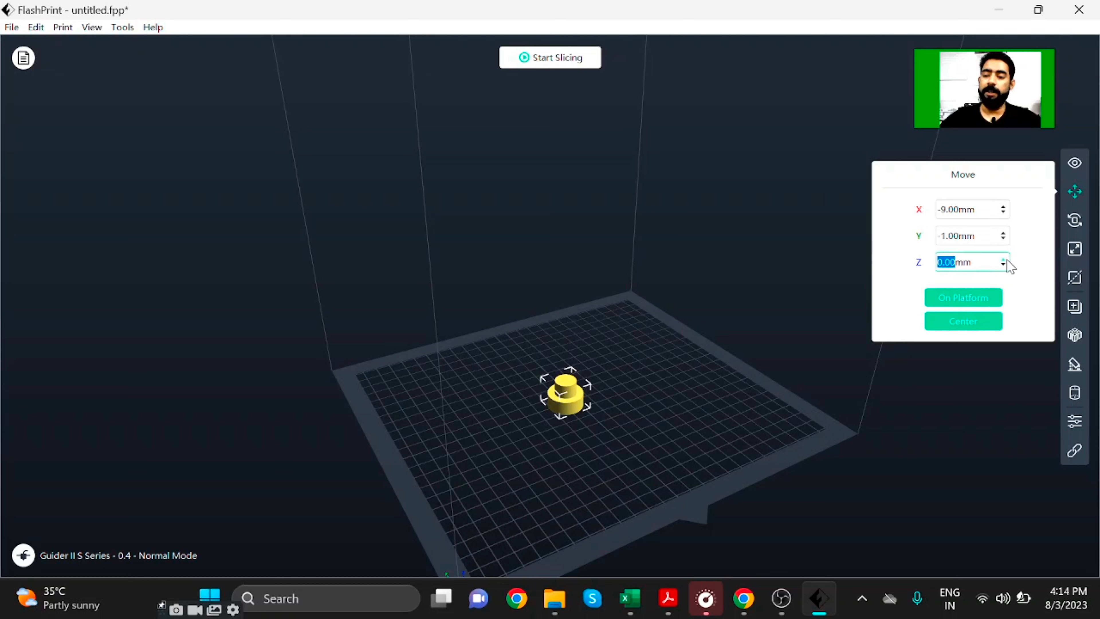
pyautogui.scroll(4, 1005, 261)
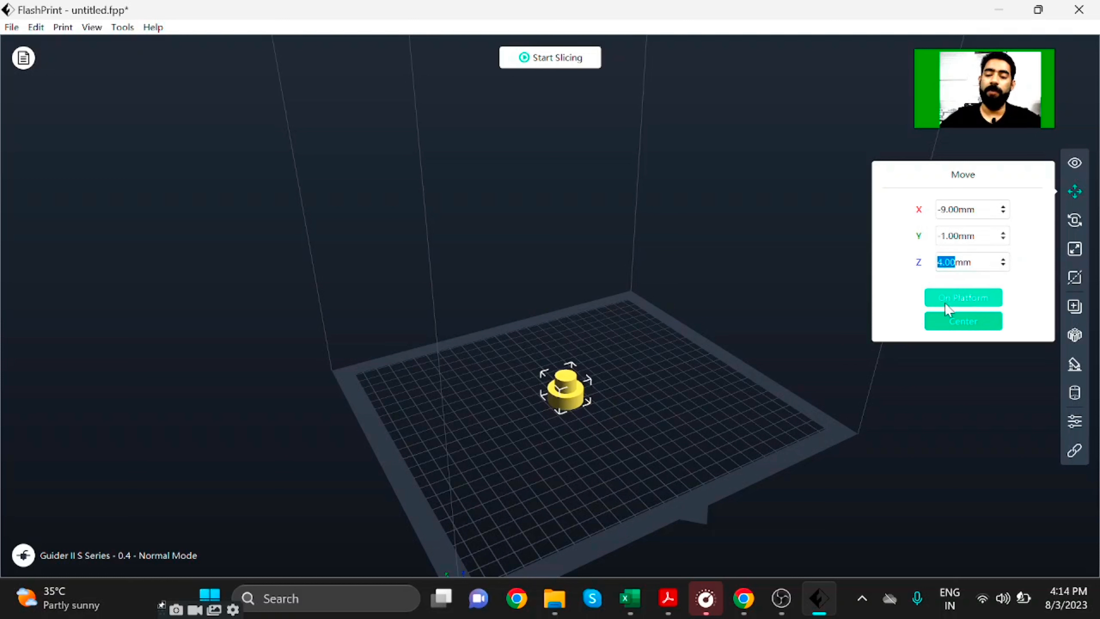
# Step: Place the concentric cylinder on the platform and centre it on the build plate
pyautogui.click(972, 299)
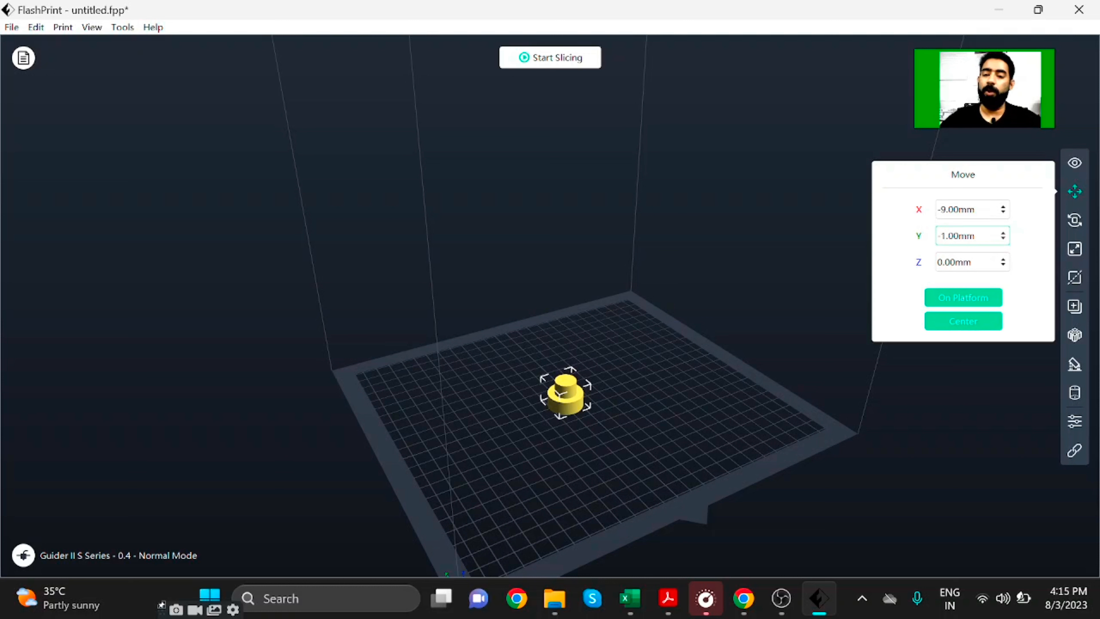
pyautogui.click(975, 328)
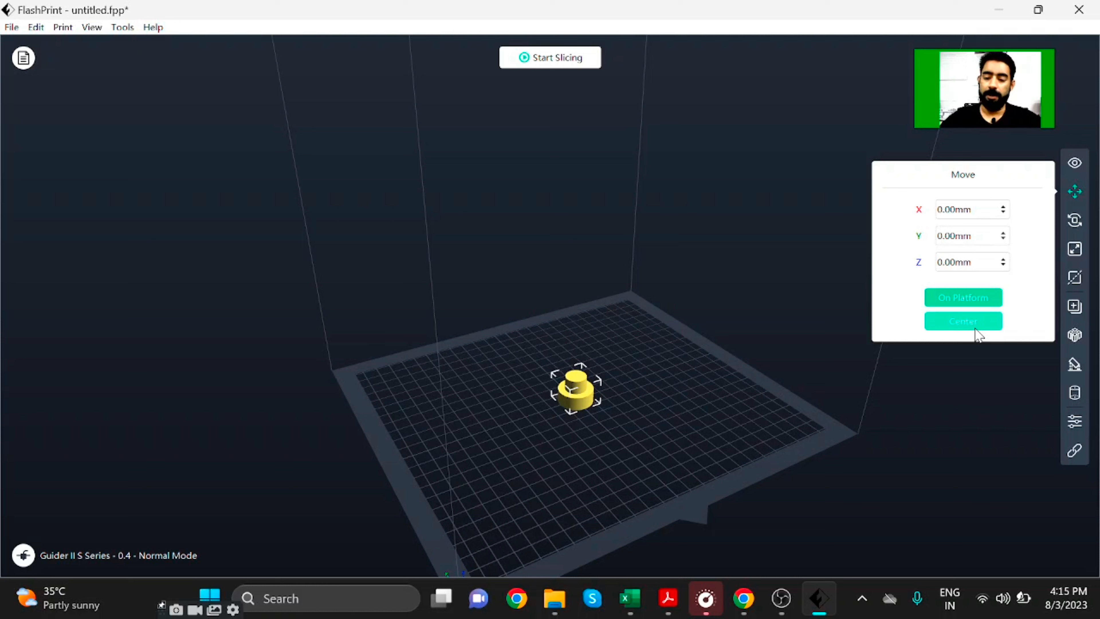
# Step: Turn the concentric cylinder upside down by rotating it about the X axis in two 90° increments
pyautogui.click(1075, 221)
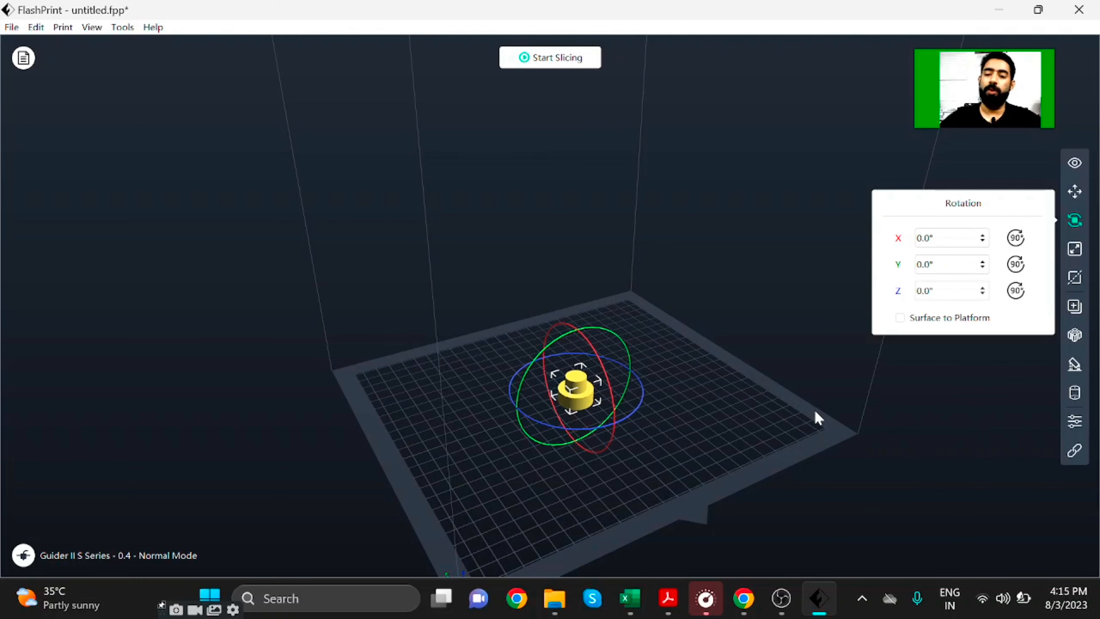
pyautogui.scroll(3, 664, 412)
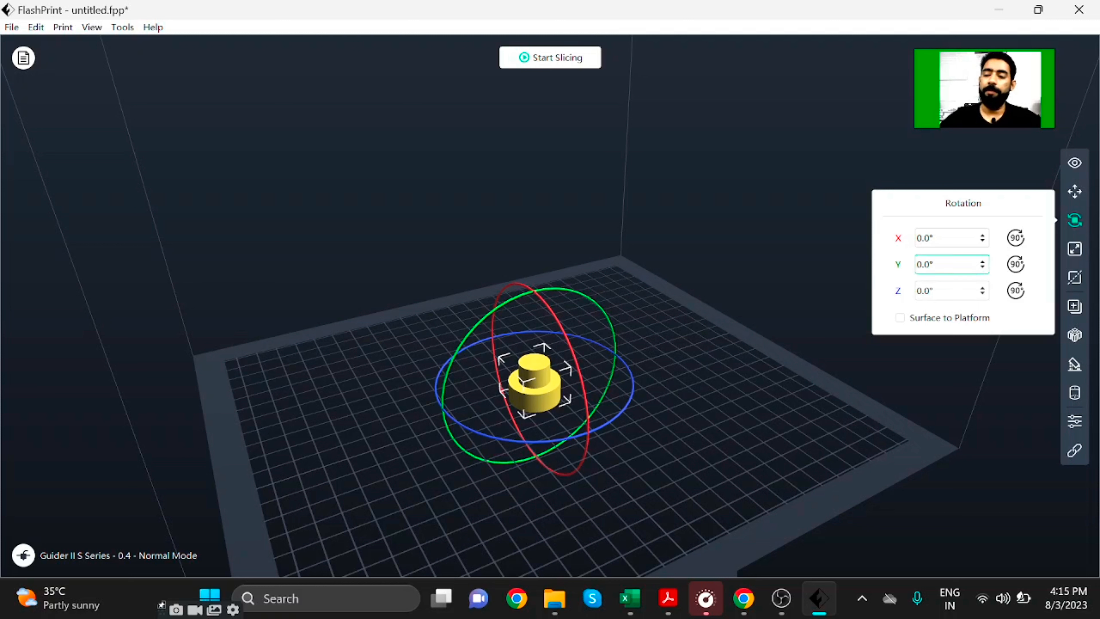
pyautogui.click(1015, 239)
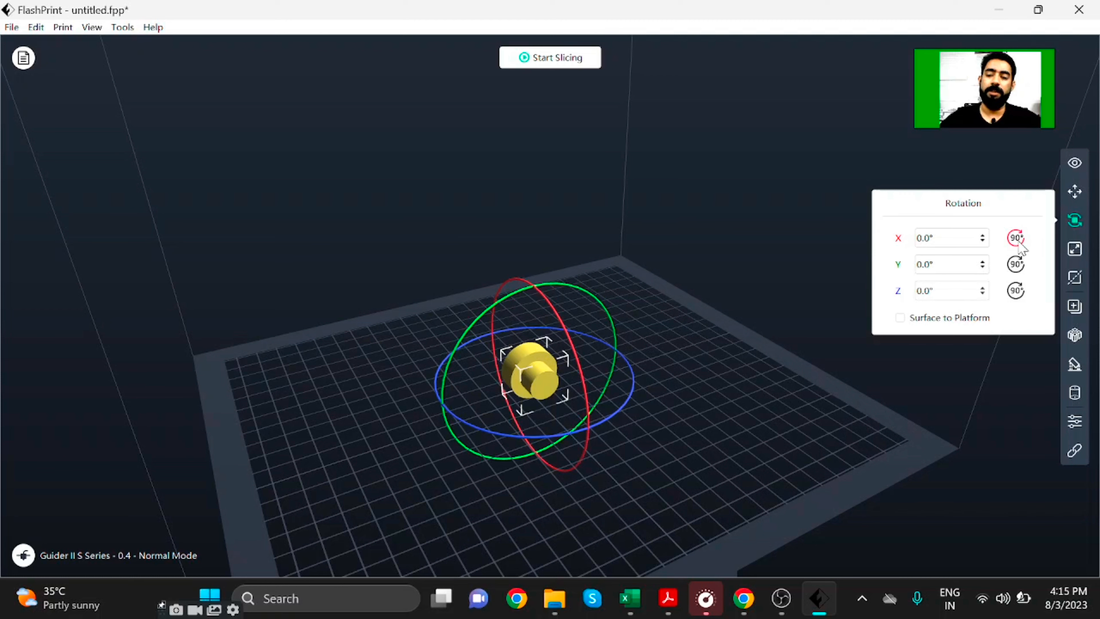
pyautogui.click(1017, 242)
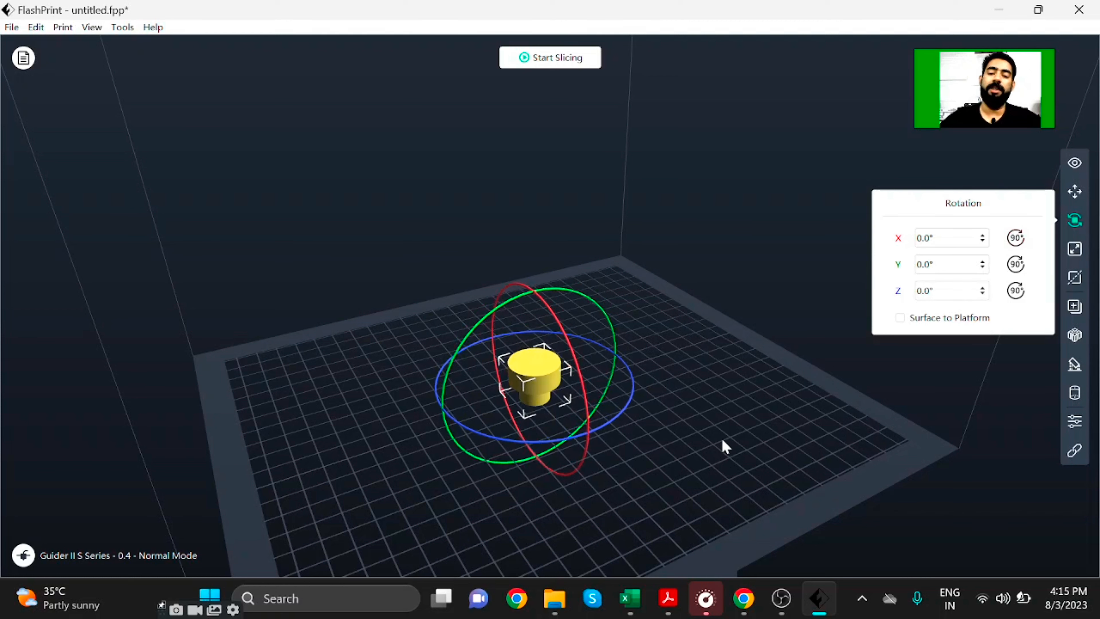
# Step: Examine the overhang where the wide disc extends beyond the narrow cylinder on the inverted model
pyautogui.moveTo(699, 442); pyautogui.dragTo(687, 405)
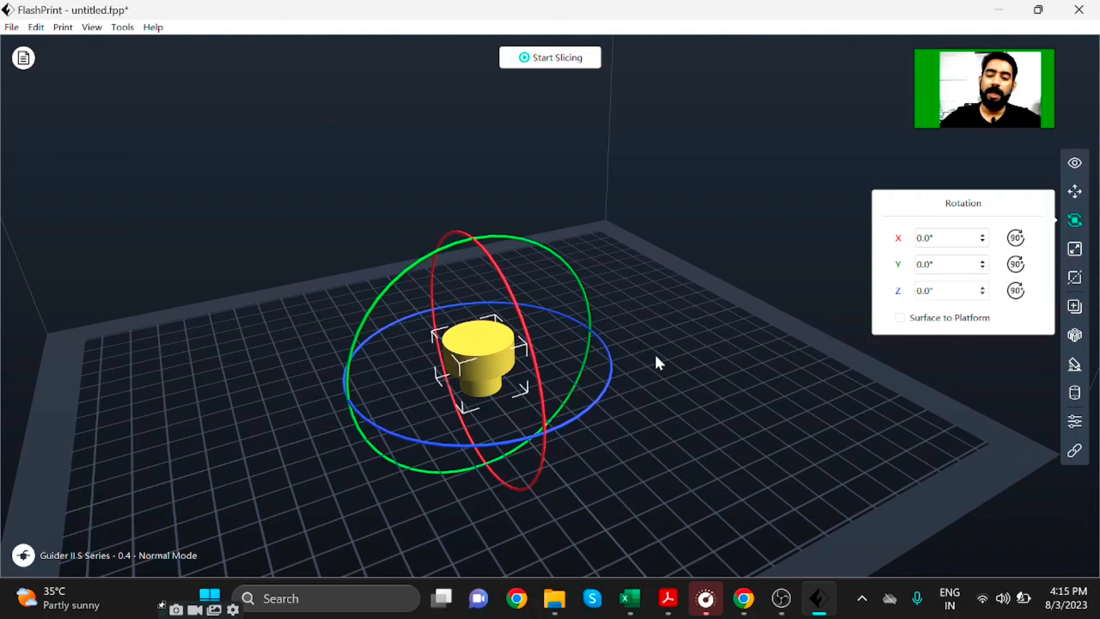
pyautogui.moveTo(656, 361); pyautogui.dragTo(761, 393)
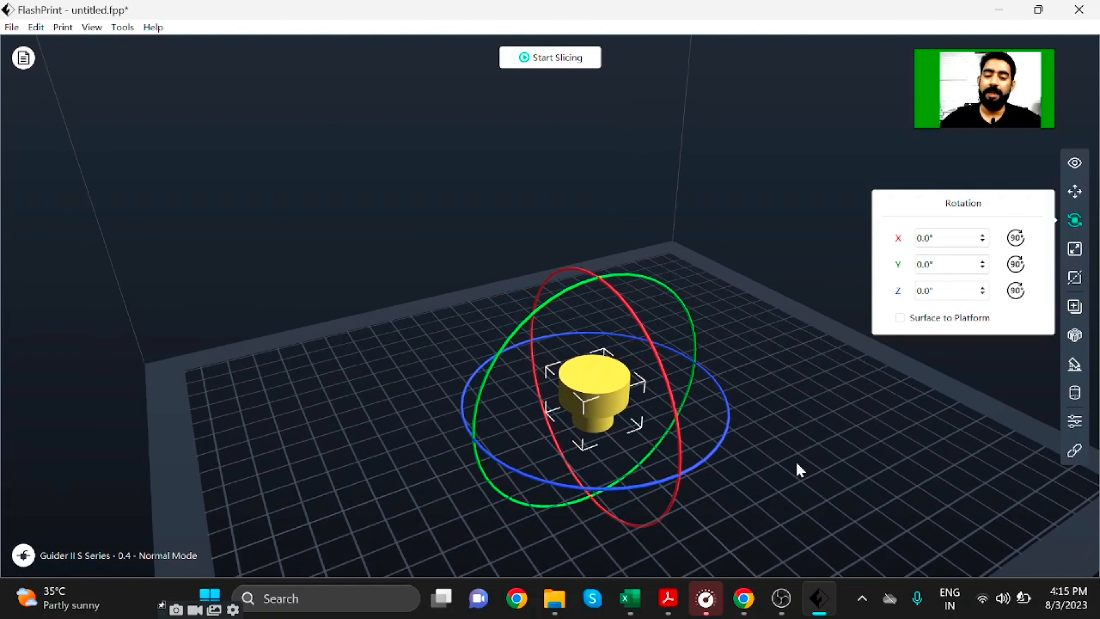
pyautogui.click(786, 460)
pyautogui.scroll(2, 594, 442)
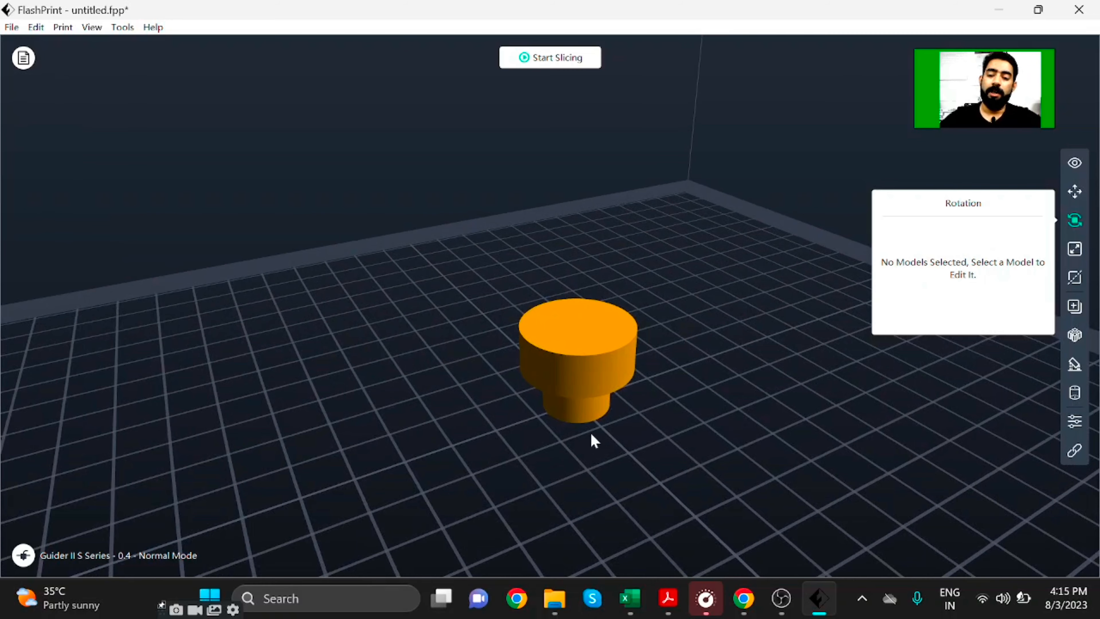
pyautogui.scroll(2, 547, 410)
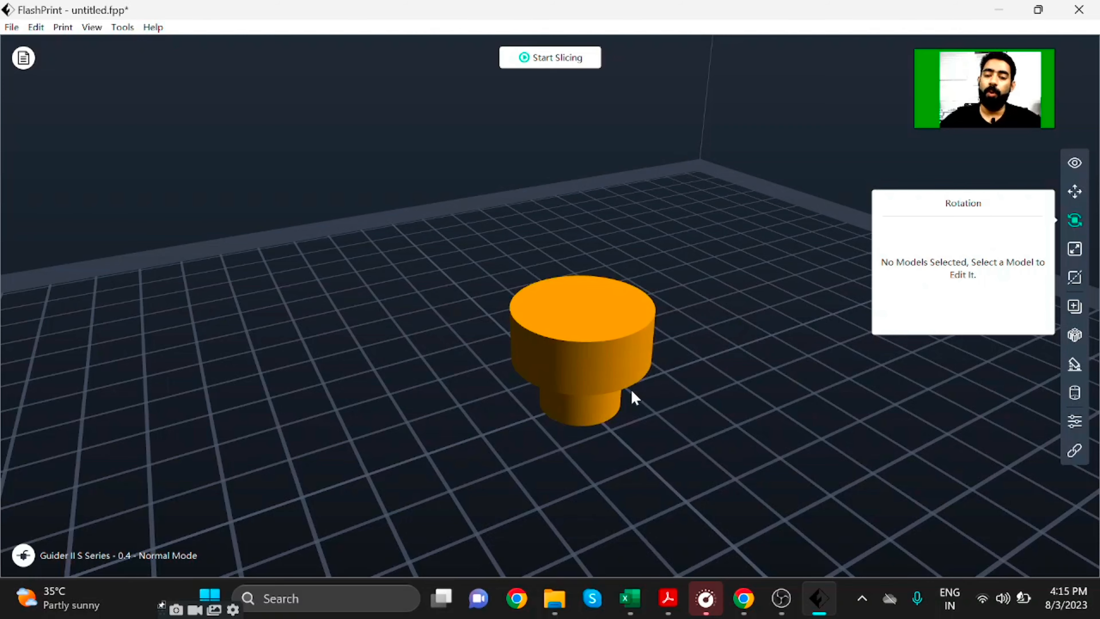
pyautogui.scroll(2, 634, 396)
pyautogui.scroll(2, 641, 394)
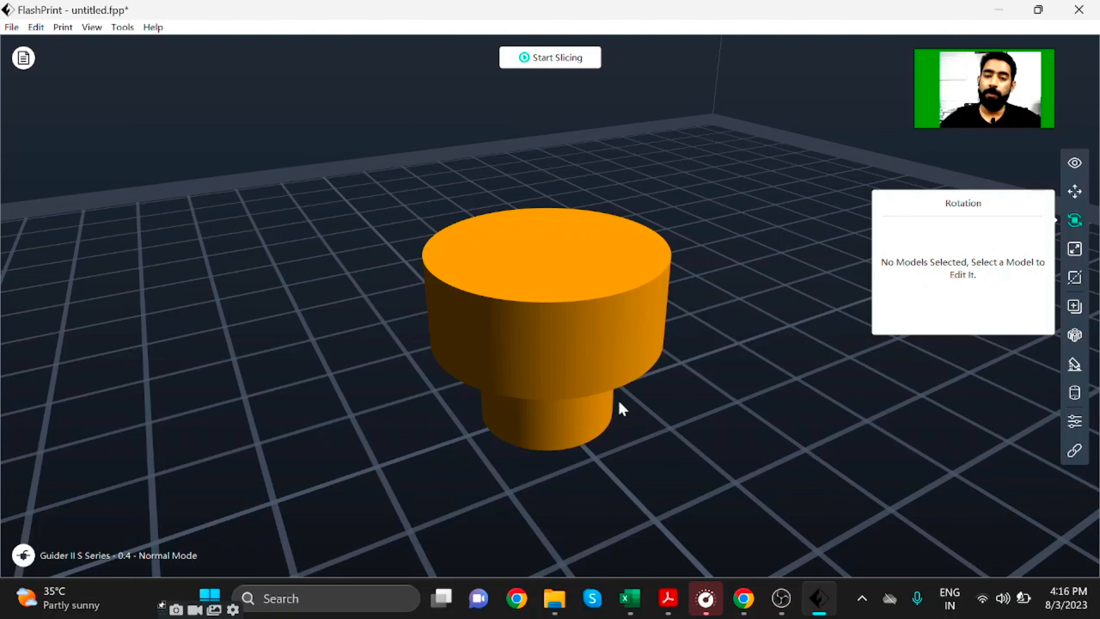
pyautogui.scroll(-2, 619, 399)
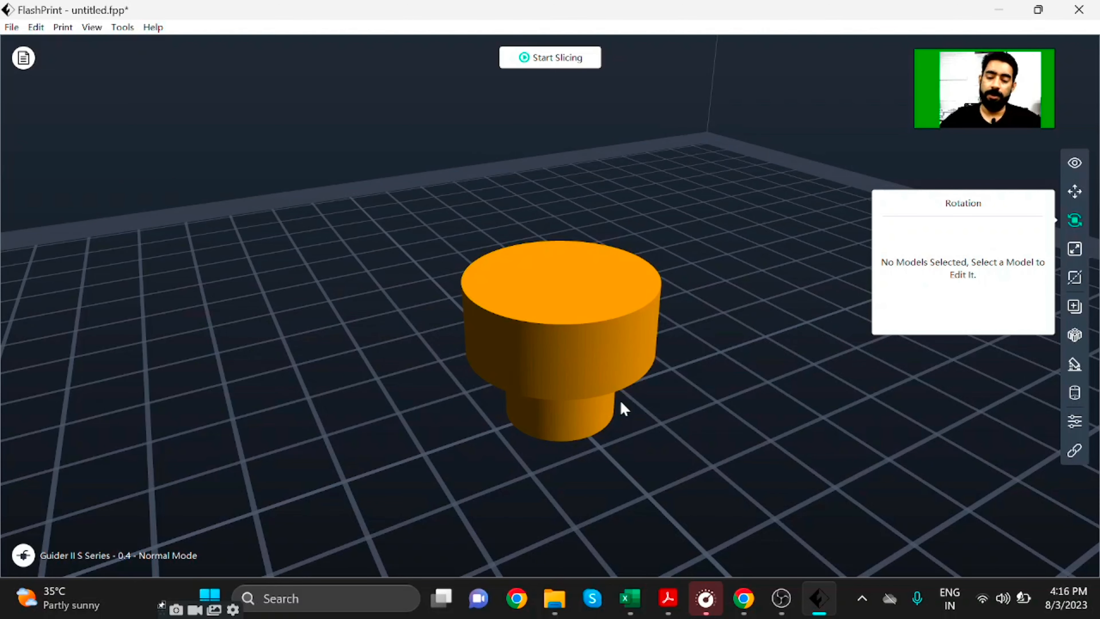
pyautogui.scroll(-2, 619, 399)
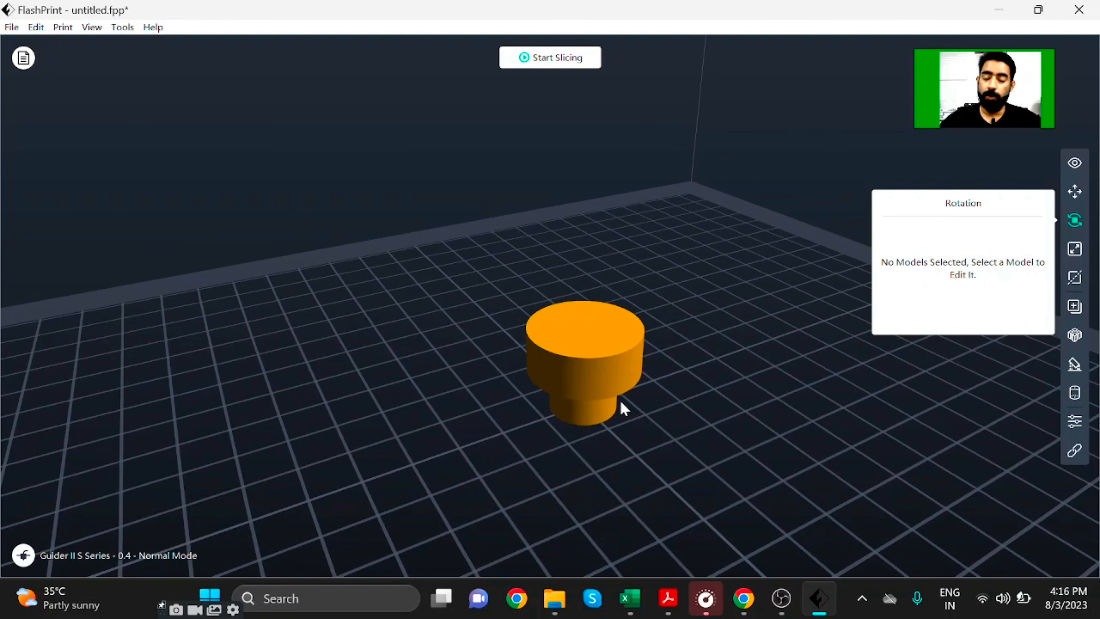
pyautogui.scroll(-4, 620, 407)
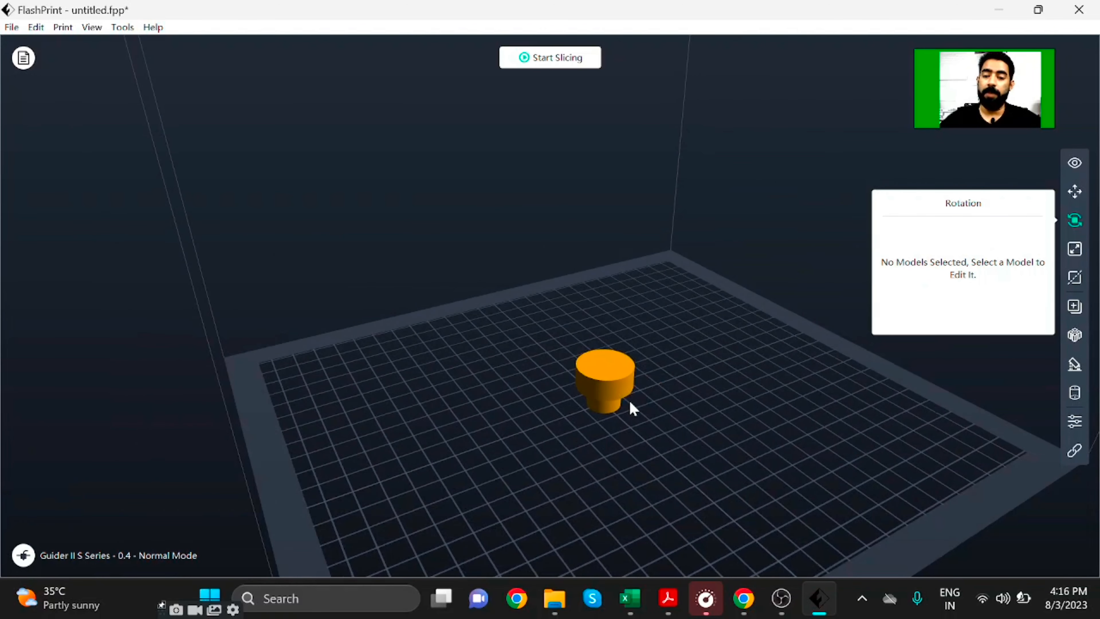
pyautogui.scroll(5, 634, 403)
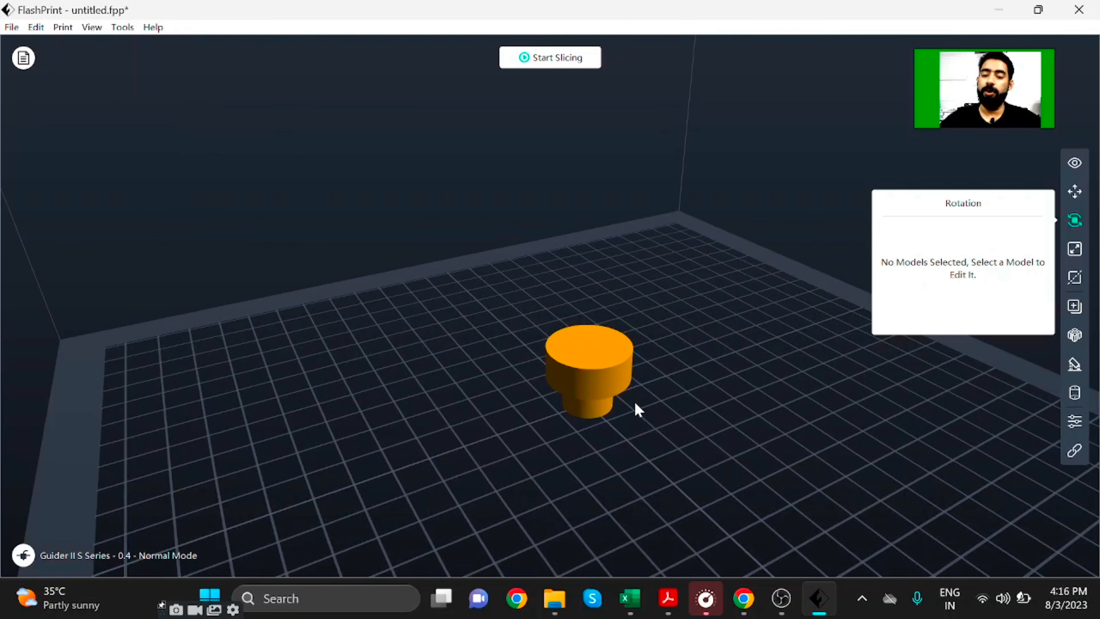
# Step: Generate automatic supports of the linear type beneath the overhang of the inverted cylinder, comparing it with the treelike type
pyautogui.click(608, 389)
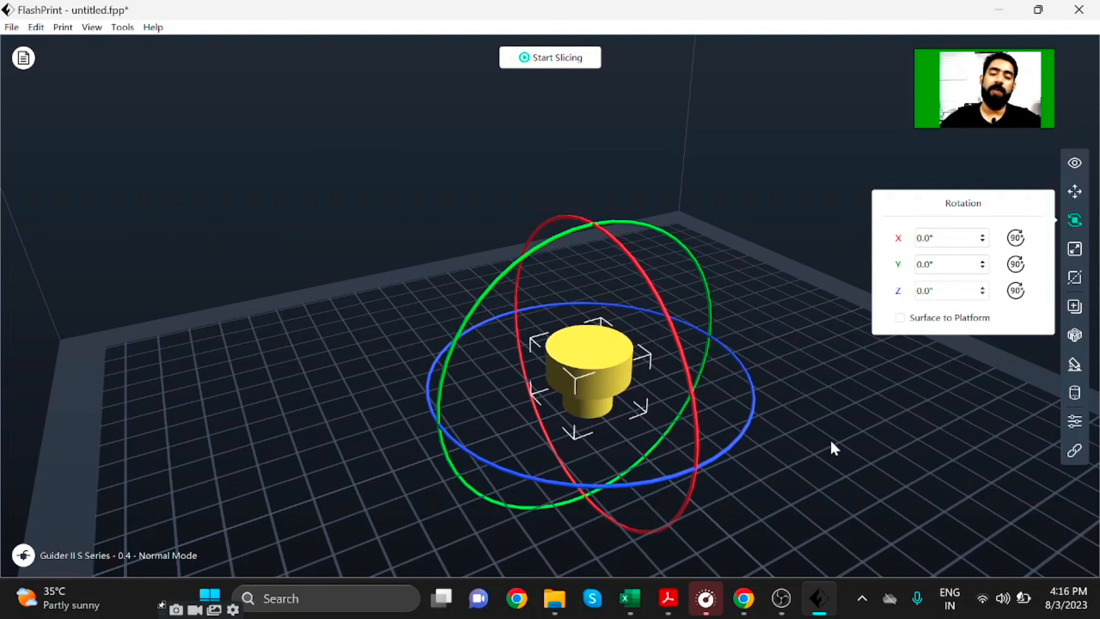
pyautogui.click(1073, 369)
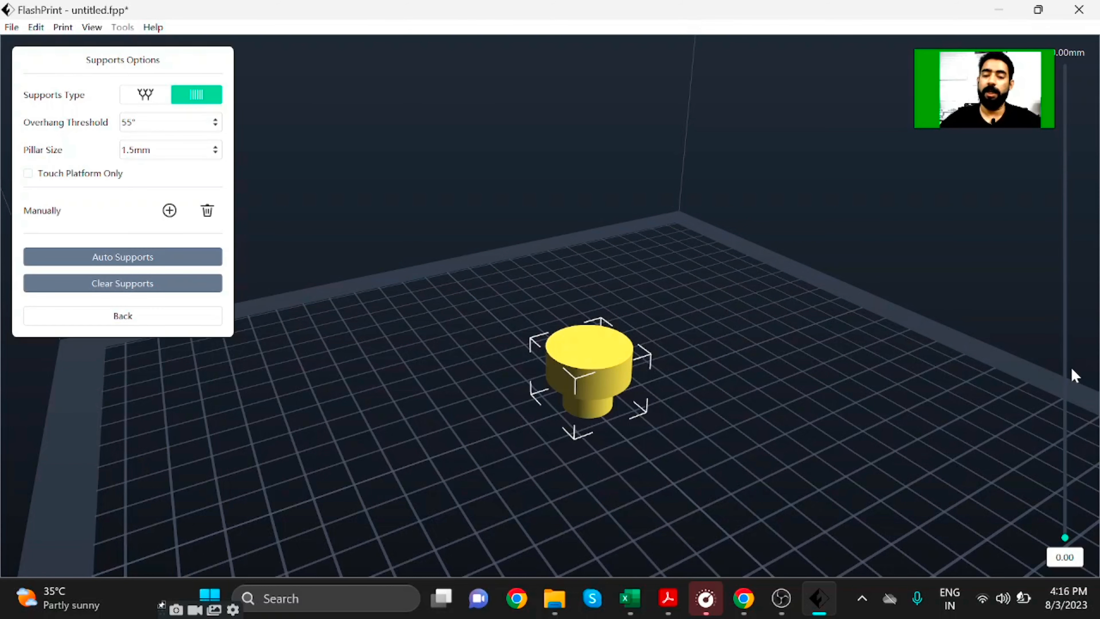
pyautogui.click(156, 106)
pyautogui.click(197, 102)
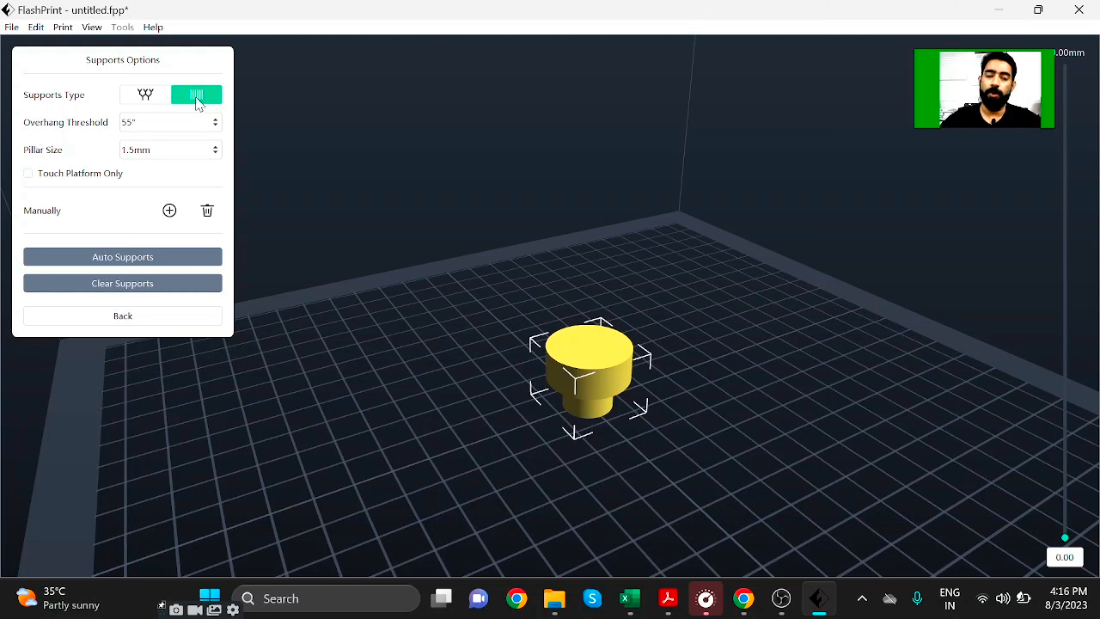
pyautogui.click(135, 257)
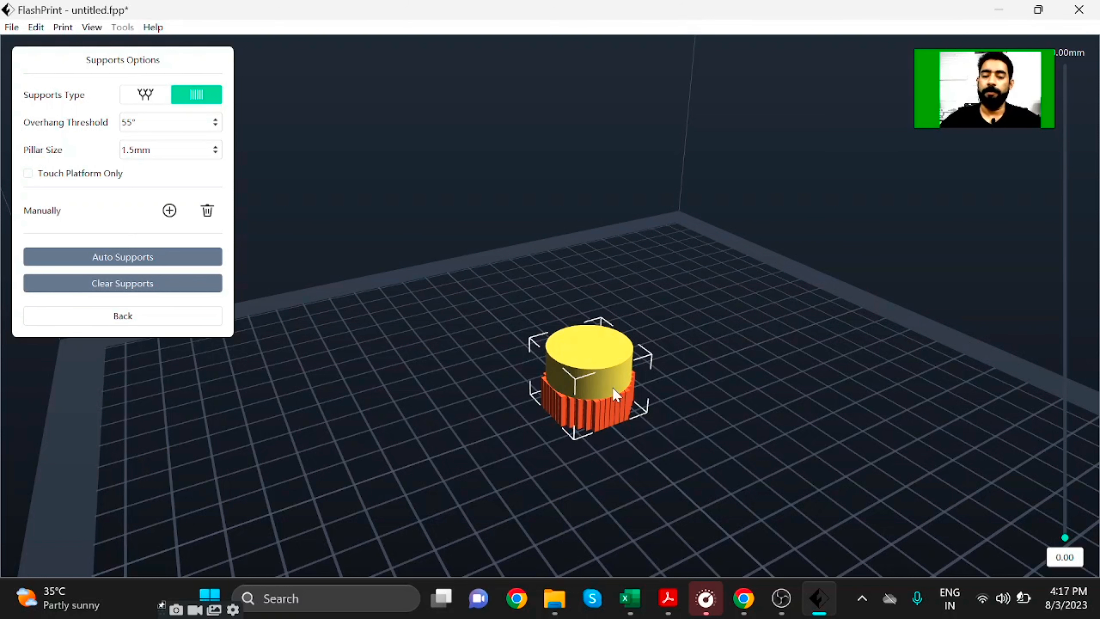
pyautogui.click(119, 318)
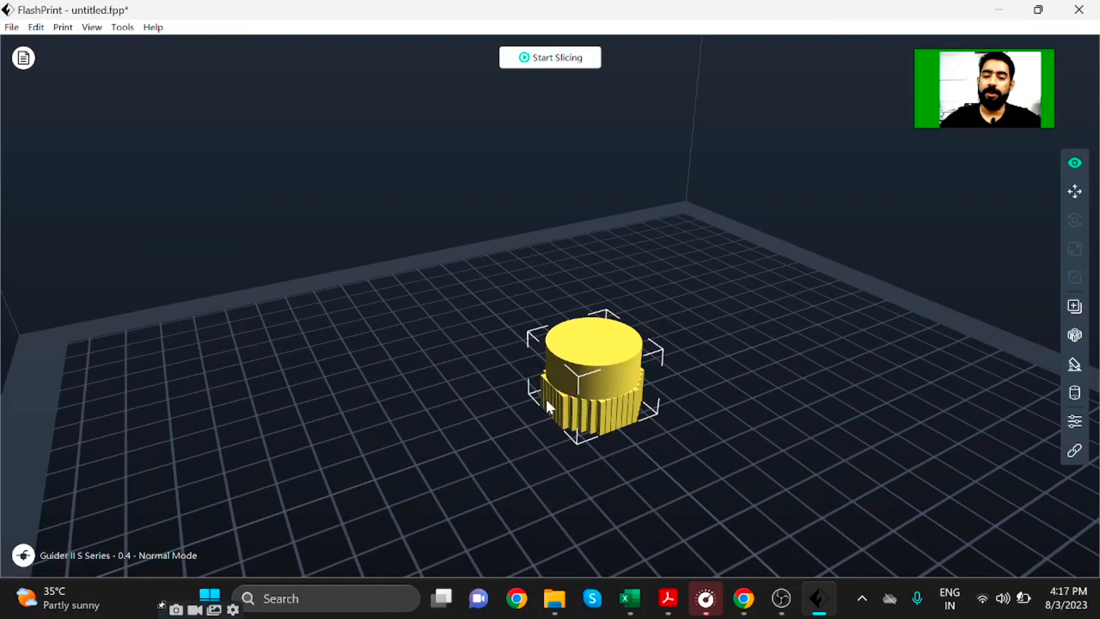
# Step: Inspect the generated supports and clear them all from the inverted cylinder
pyautogui.scroll(1, 547, 407)
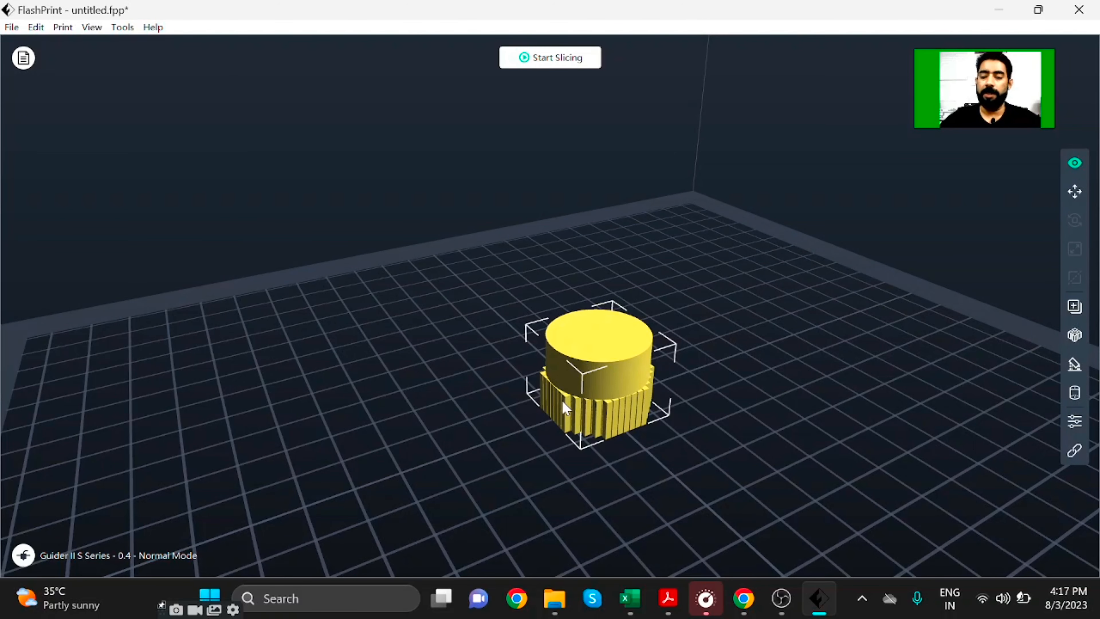
pyautogui.click(630, 433)
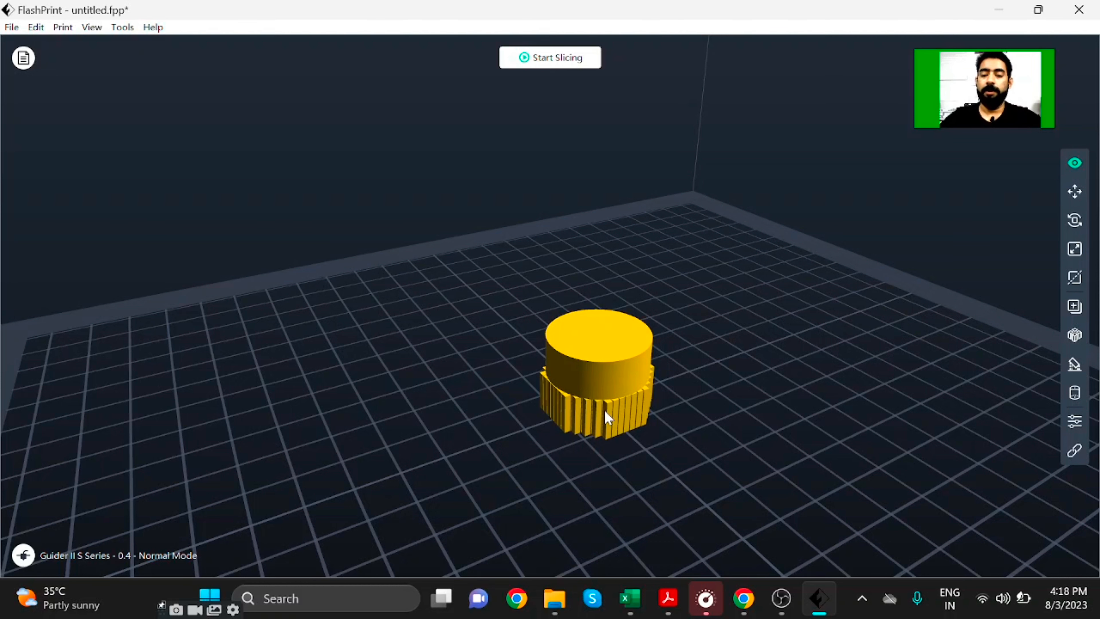
pyautogui.scroll(-5, 604, 410)
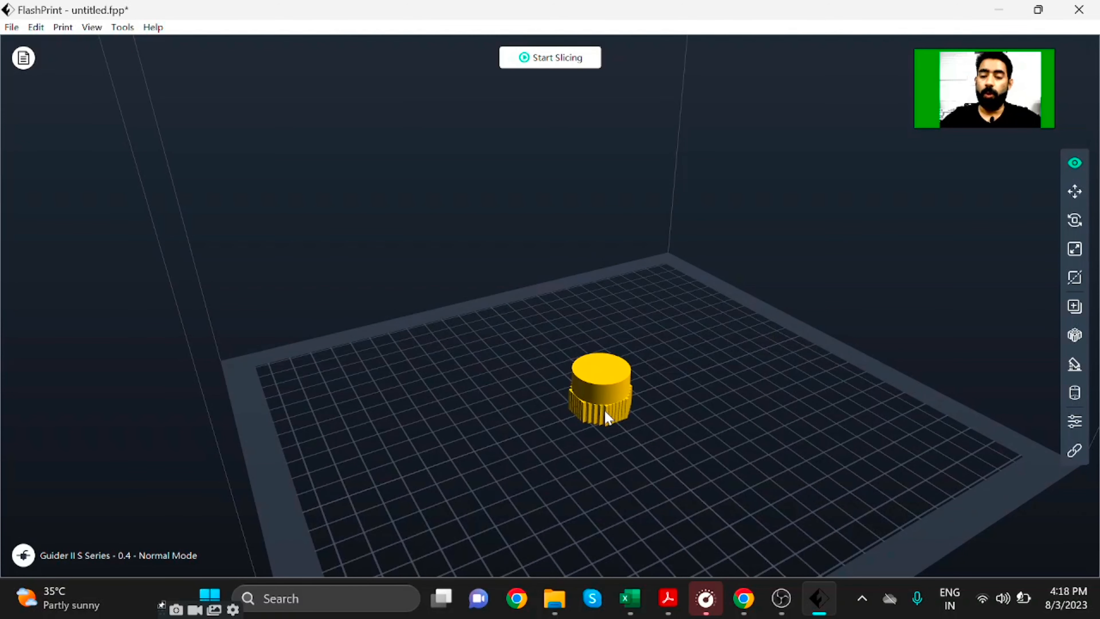
pyautogui.scroll(-2, 605, 410)
pyautogui.click(602, 392)
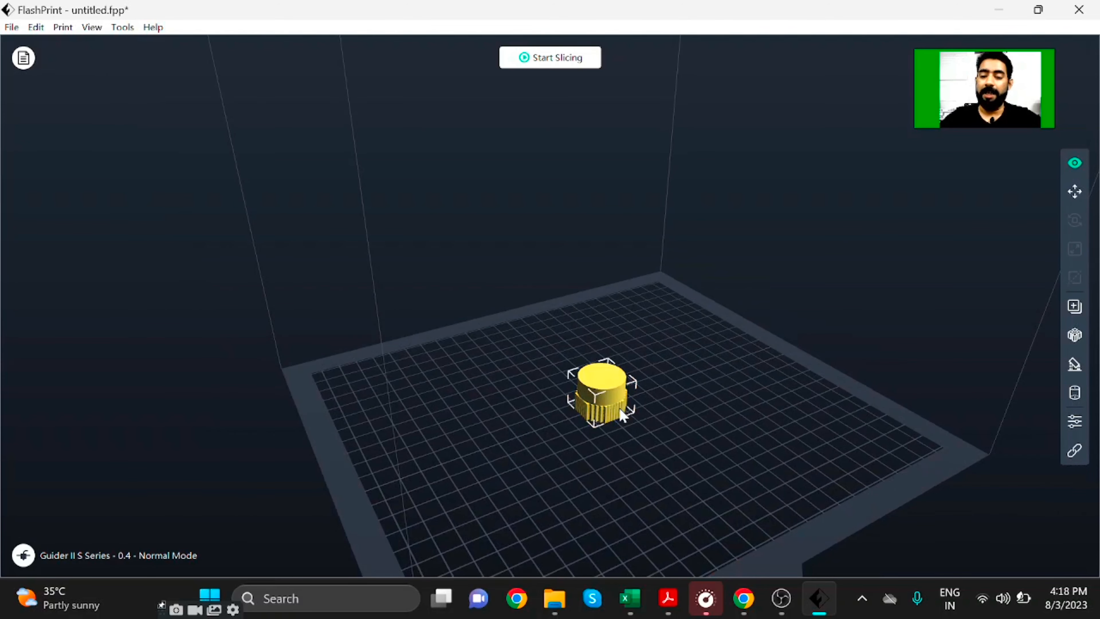
pyautogui.click(1074, 364)
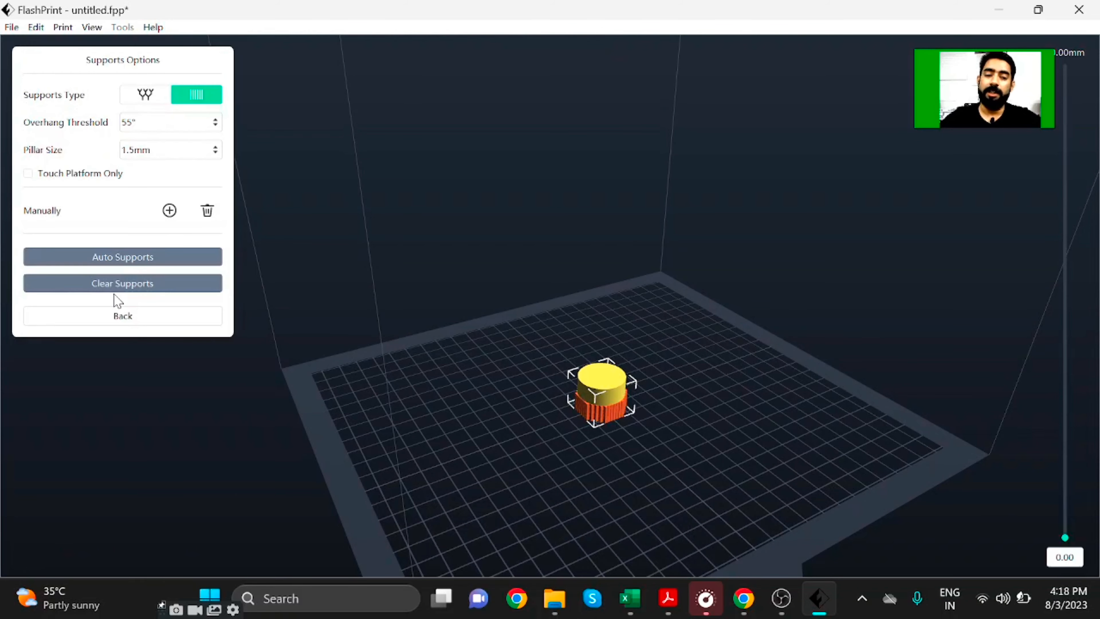
pyautogui.click(119, 286)
pyautogui.click(125, 315)
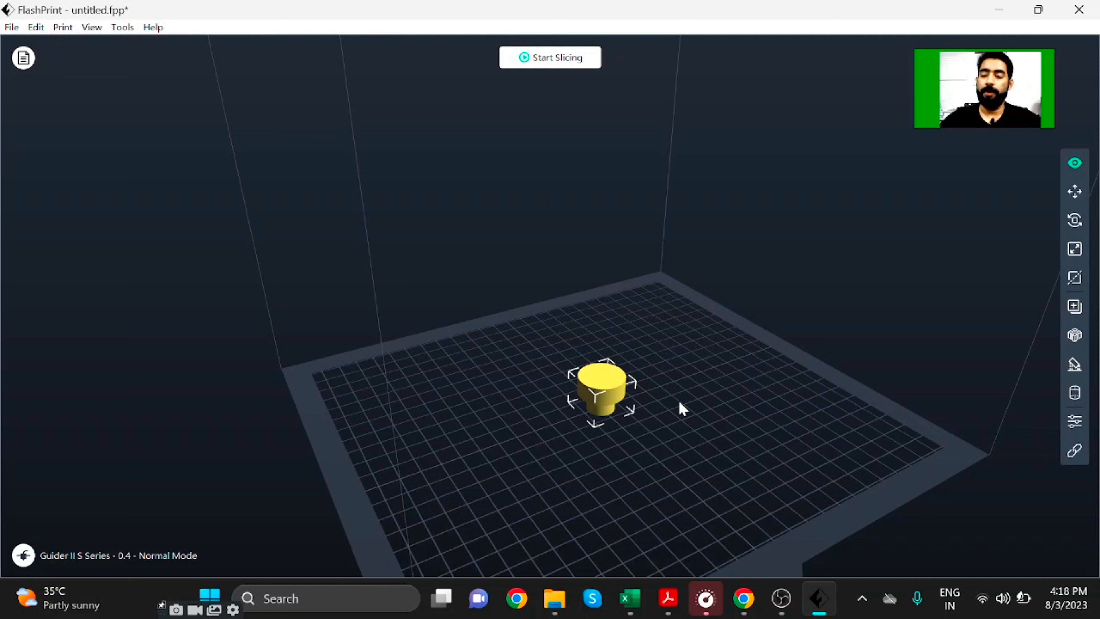
# Step: Return the cylinder to its upright orientation with two 90° rotations about the X axis and deselect it
pyautogui.click(1075, 220)
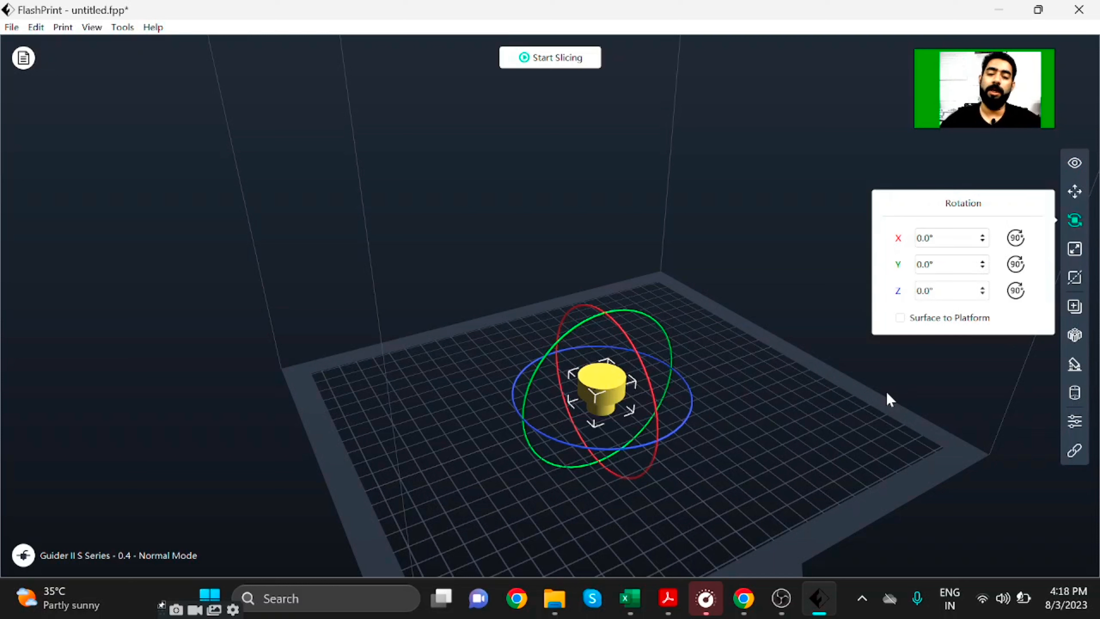
pyautogui.click(1015, 239)
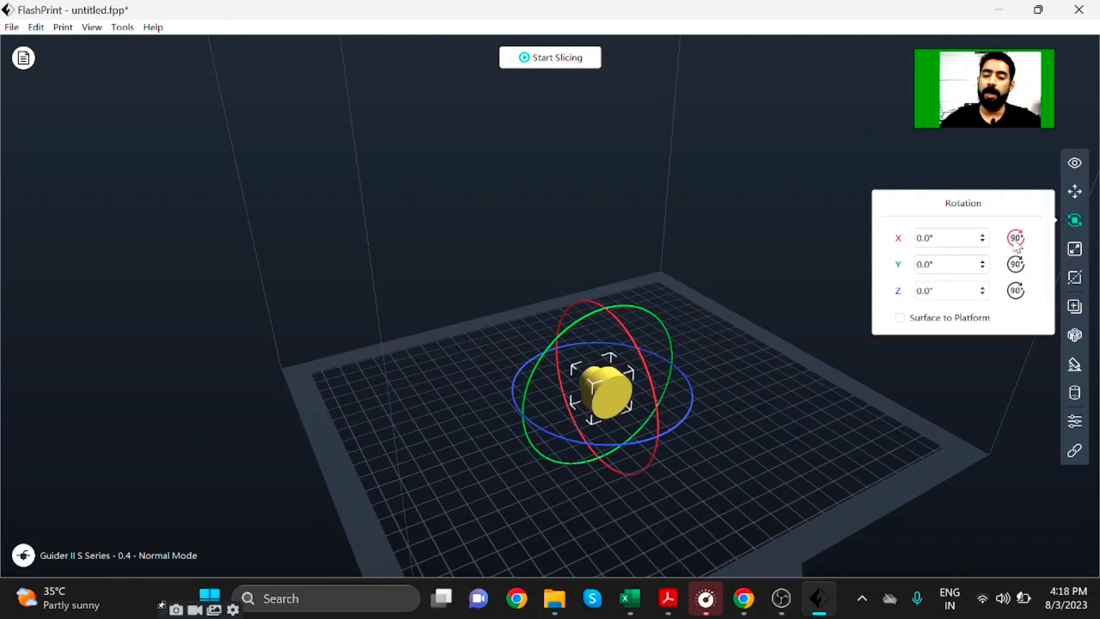
pyautogui.click(1015, 239)
pyautogui.click(737, 427)
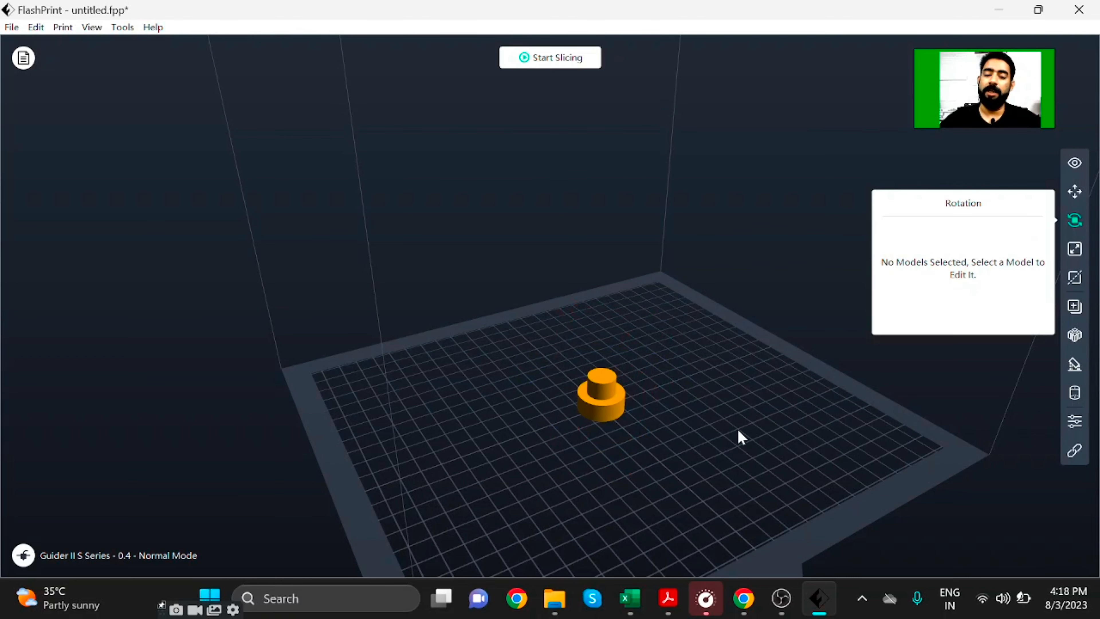
pyautogui.scroll(5, 585, 430)
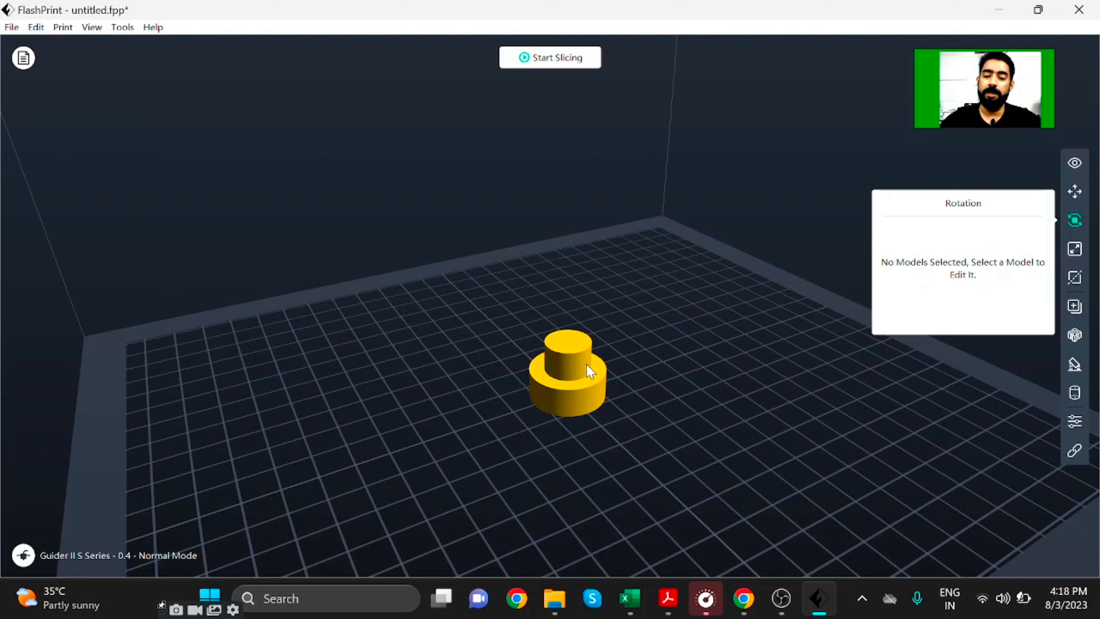
pyautogui.scroll(1, 597, 386)
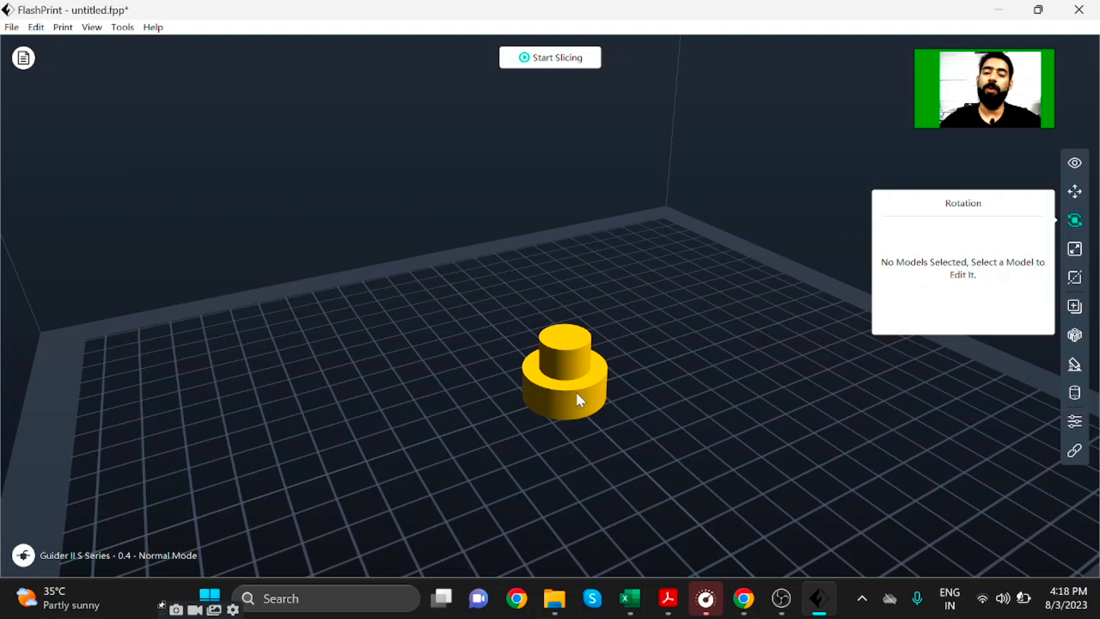
pyautogui.scroll(-5, 576, 392)
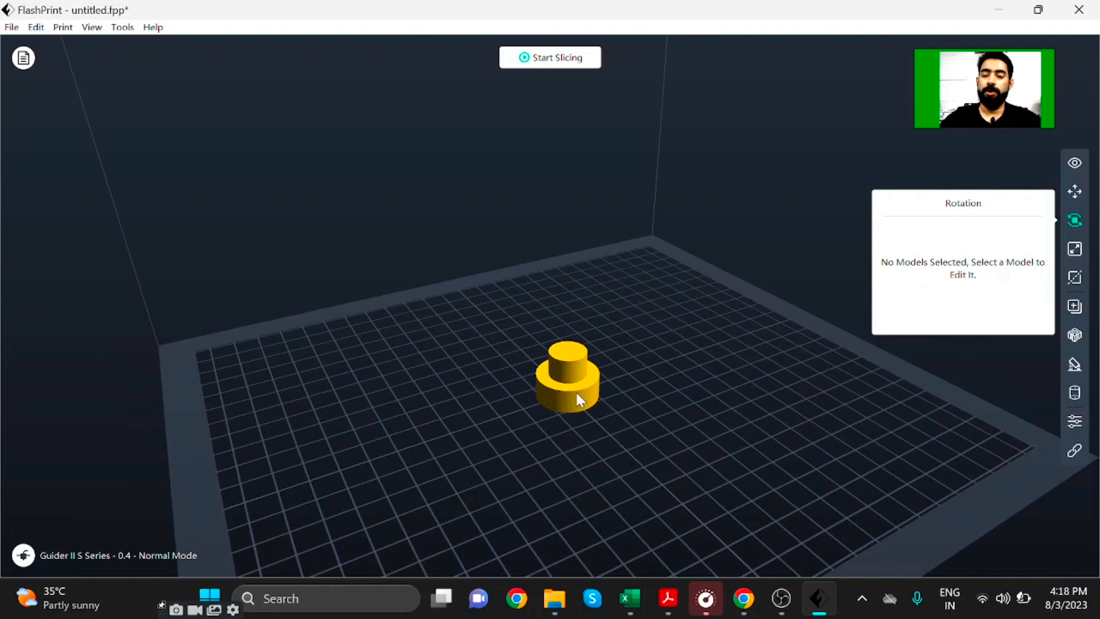
pyautogui.click(1074, 221)
pyautogui.click(1074, 222)
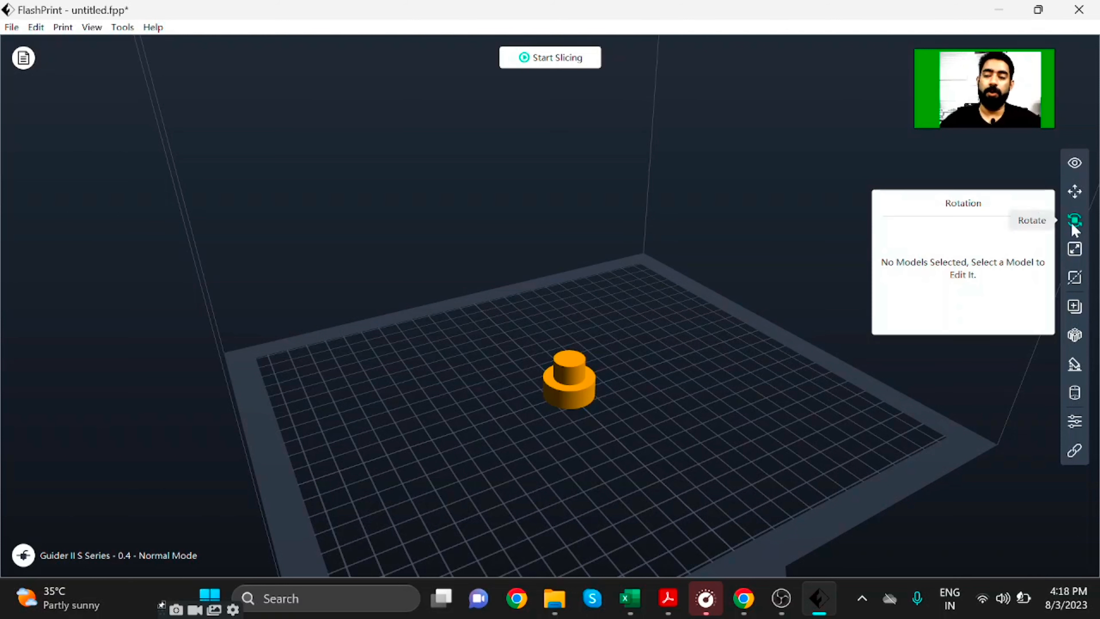
# Step: Scale the cylinder uniformly to a width of 30 mm along X
pyautogui.click(562, 387)
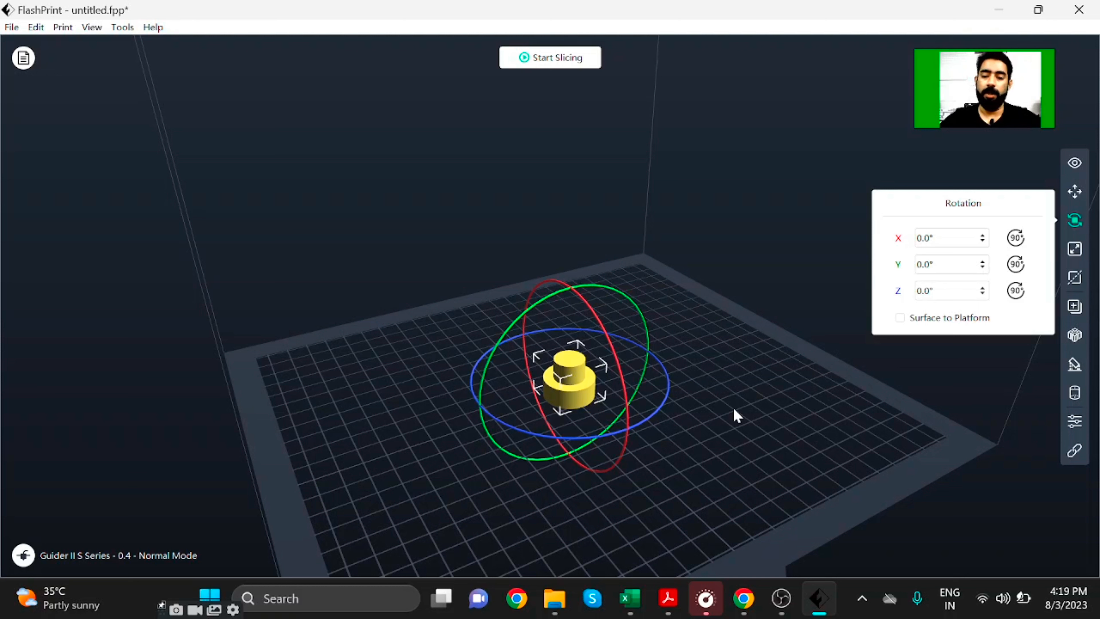
pyautogui.click(1074, 248)
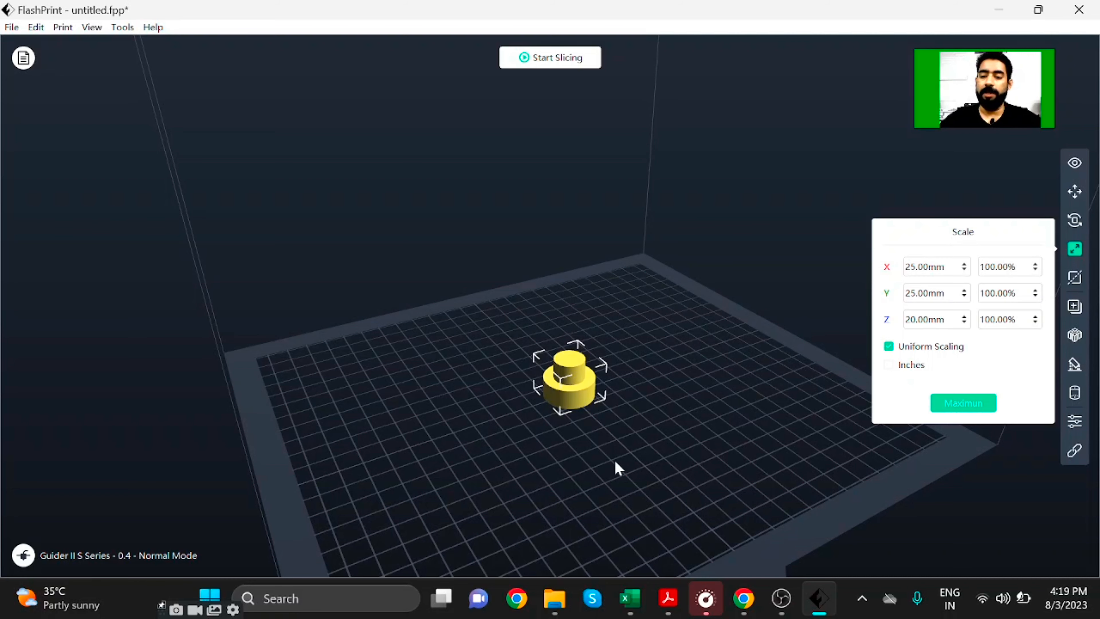
pyautogui.scroll(4, 615, 433)
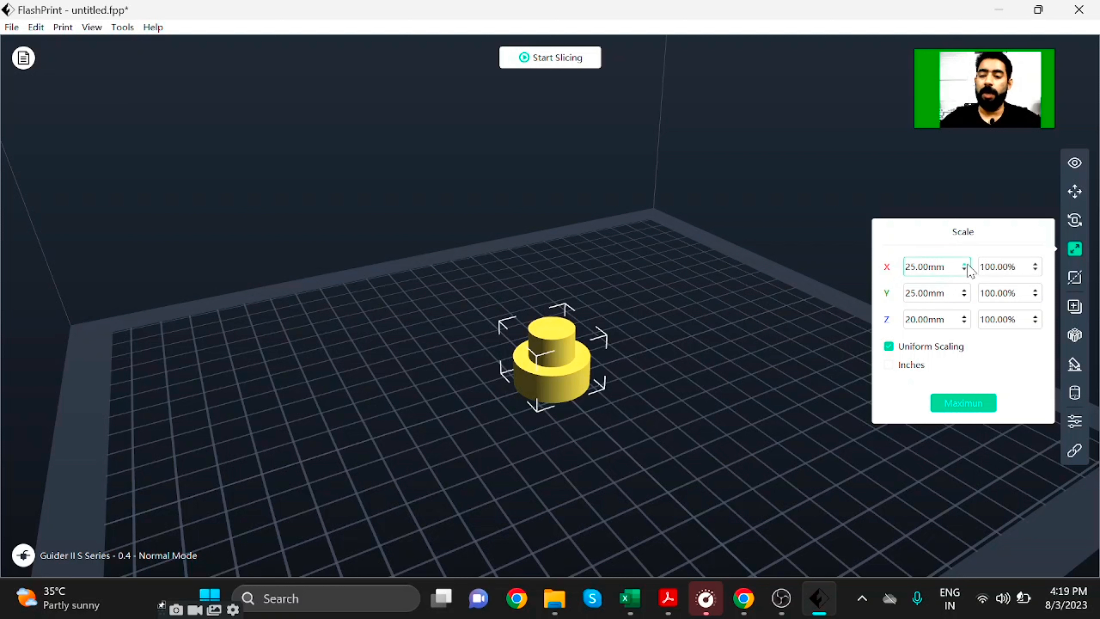
pyautogui.click(908, 266)
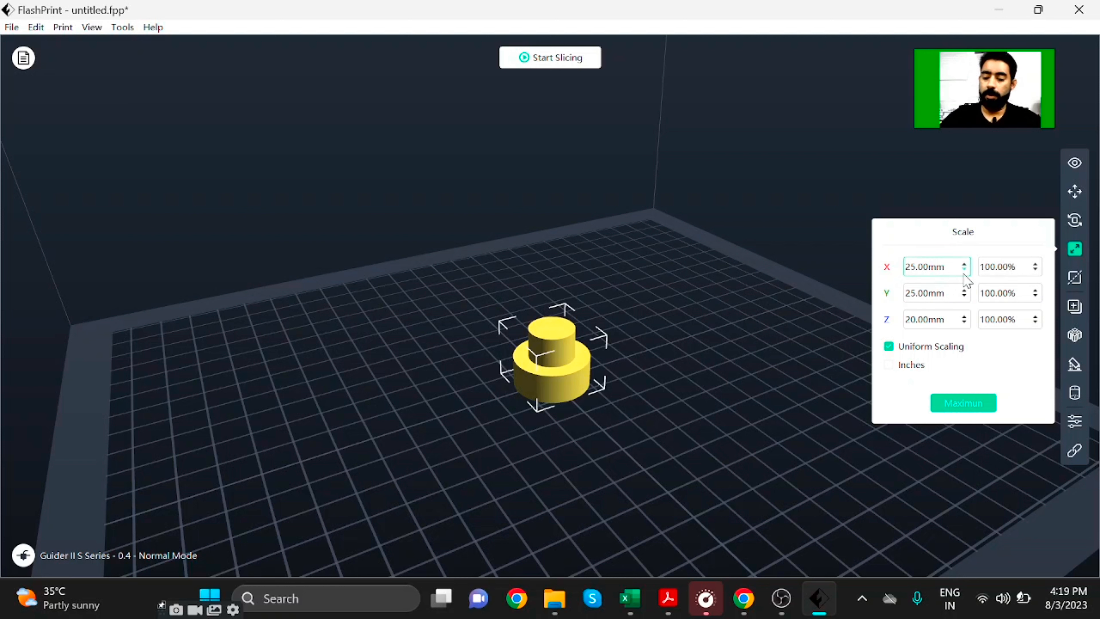
pyautogui.press('BackSpace')
pyautogui.press('BackSpace')
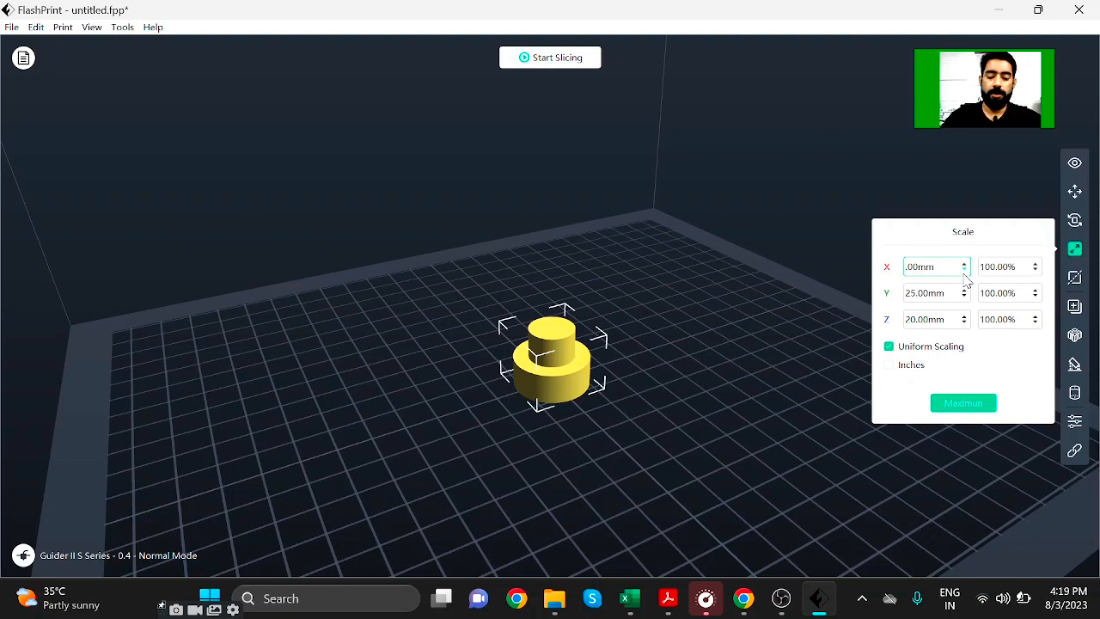
pyautogui.write('30')
pyautogui.press('Return')
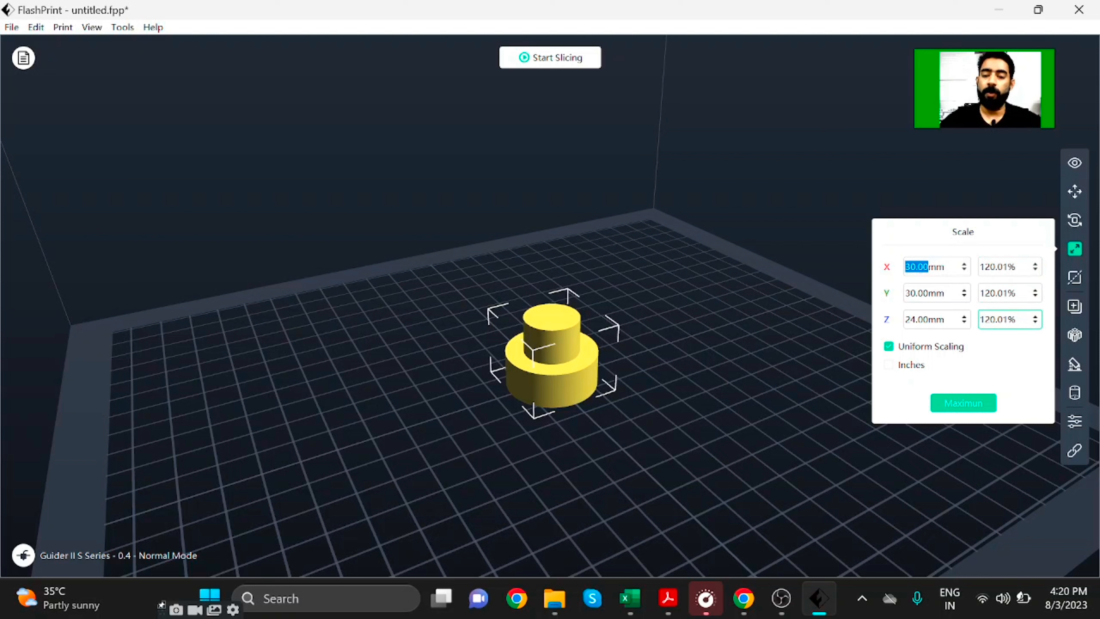
# Step: Try scaling only the cylinder's X dimension to 25 mm with uniform scaling off, and undo the stretch
pyautogui.click(890, 348)
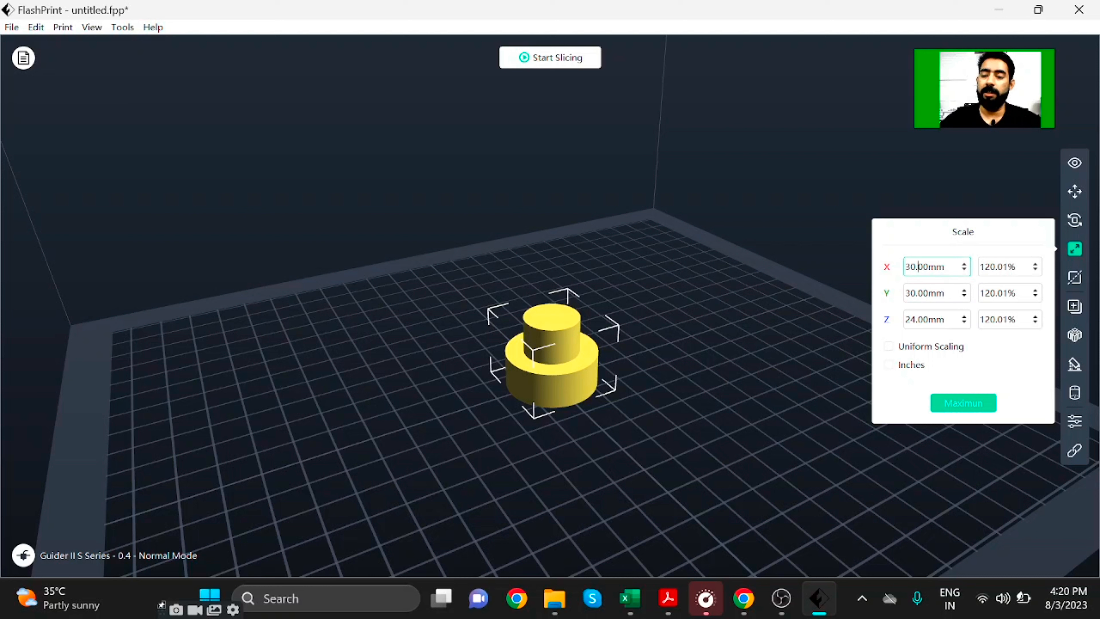
pyautogui.press('BackSpace')
pyautogui.press('BackSpace')
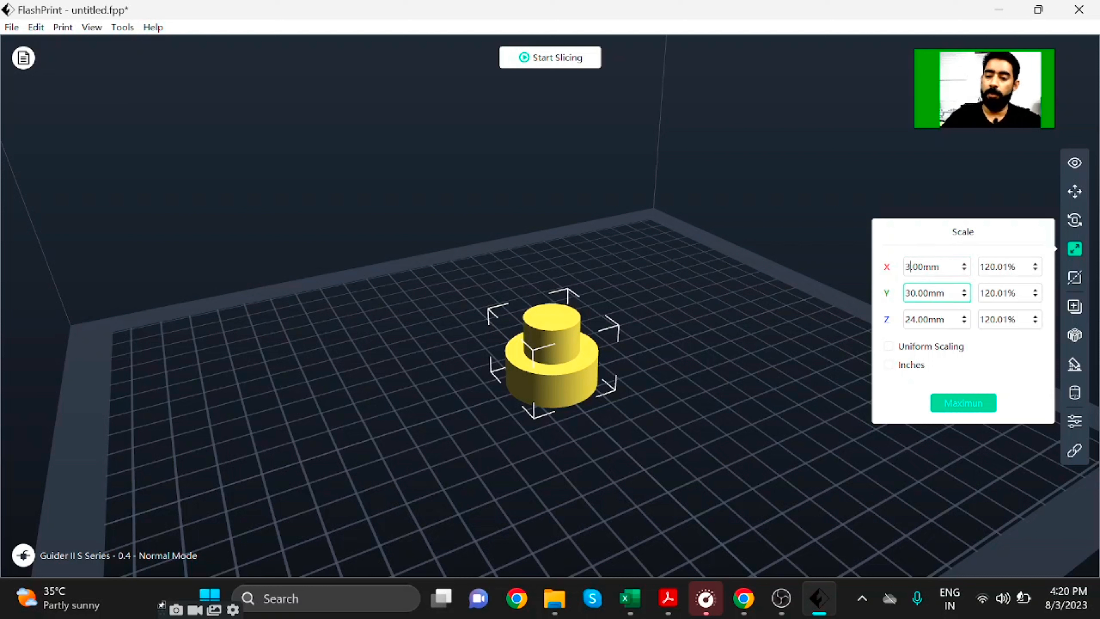
pyautogui.write('25')
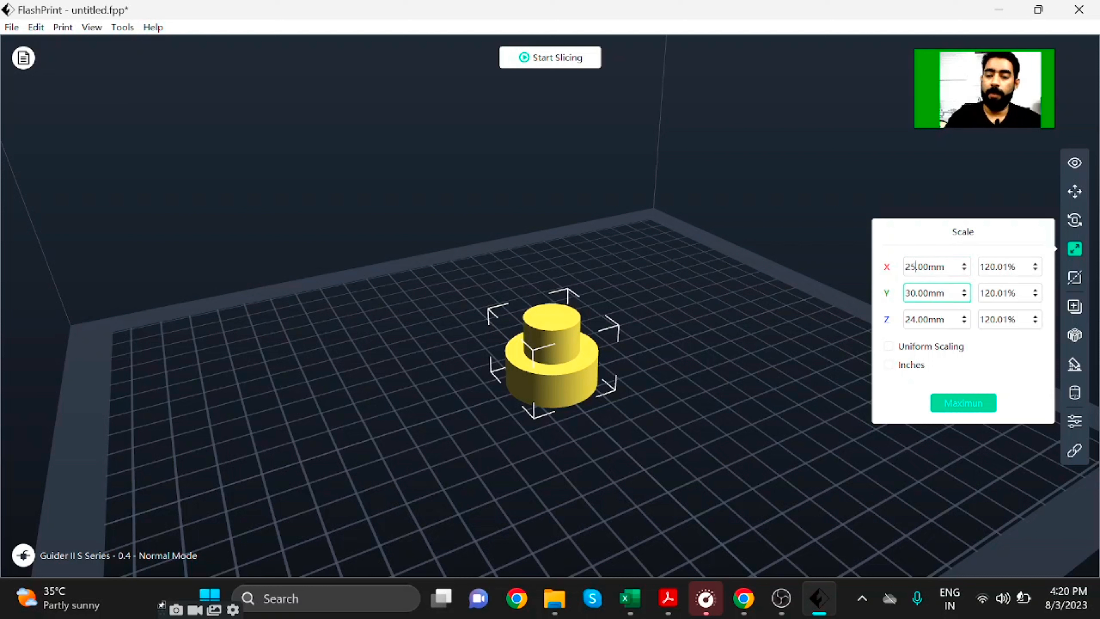
pyautogui.press('Return')
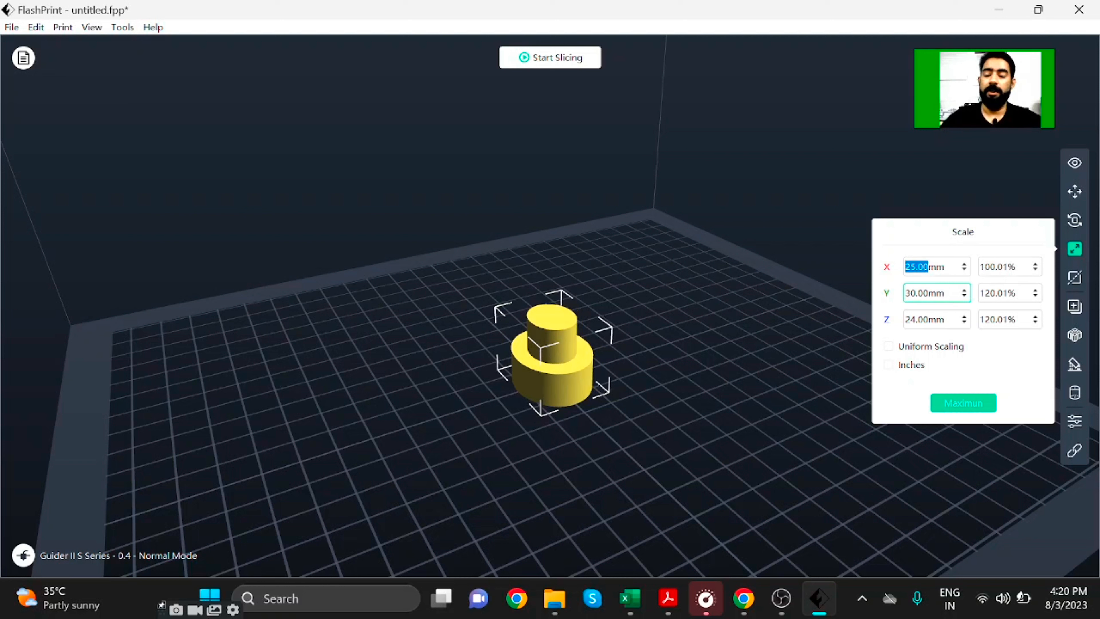
pyautogui.click(827, 359)
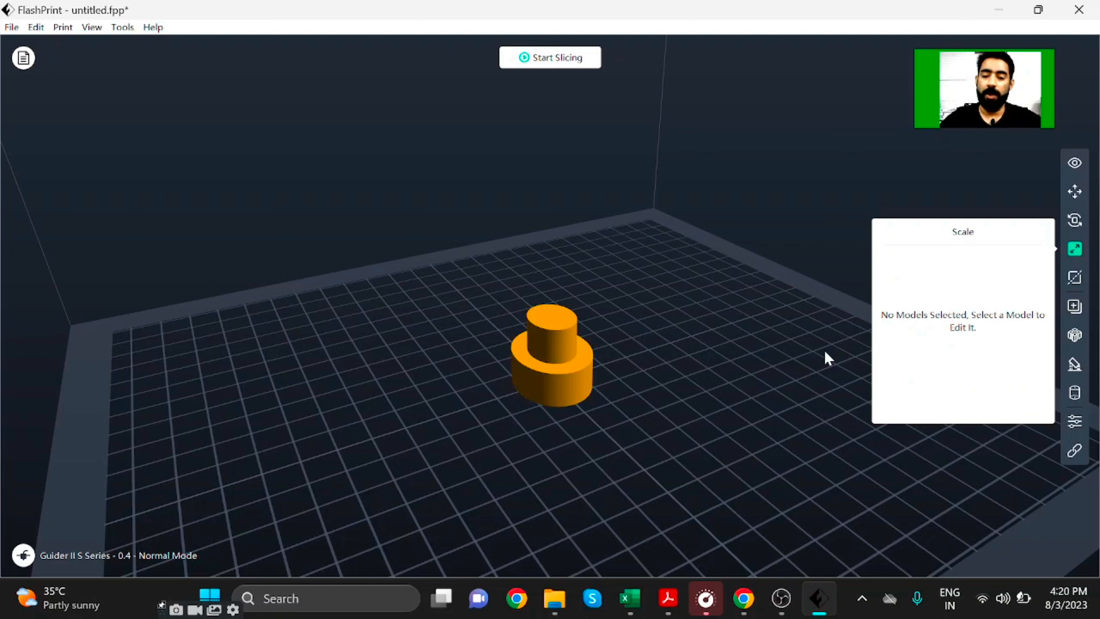
pyautogui.hotkey('ctrl', 'z')
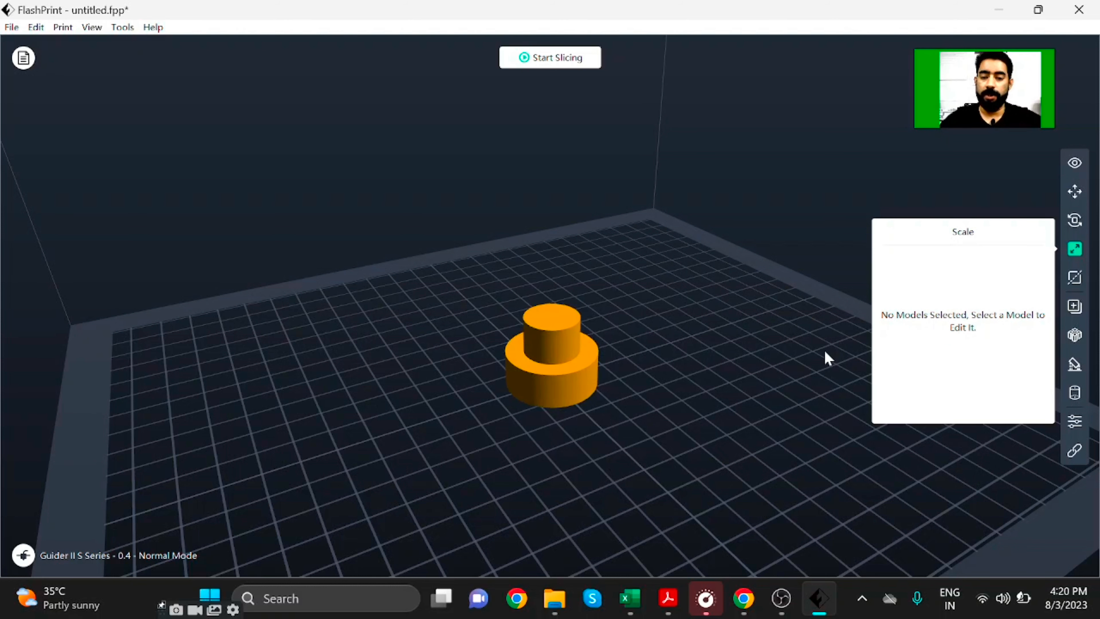
# Step: Cut the cylinder into two halves with a vertical X plane at position 0.00 mm
pyautogui.scroll(-2, 840, 422)
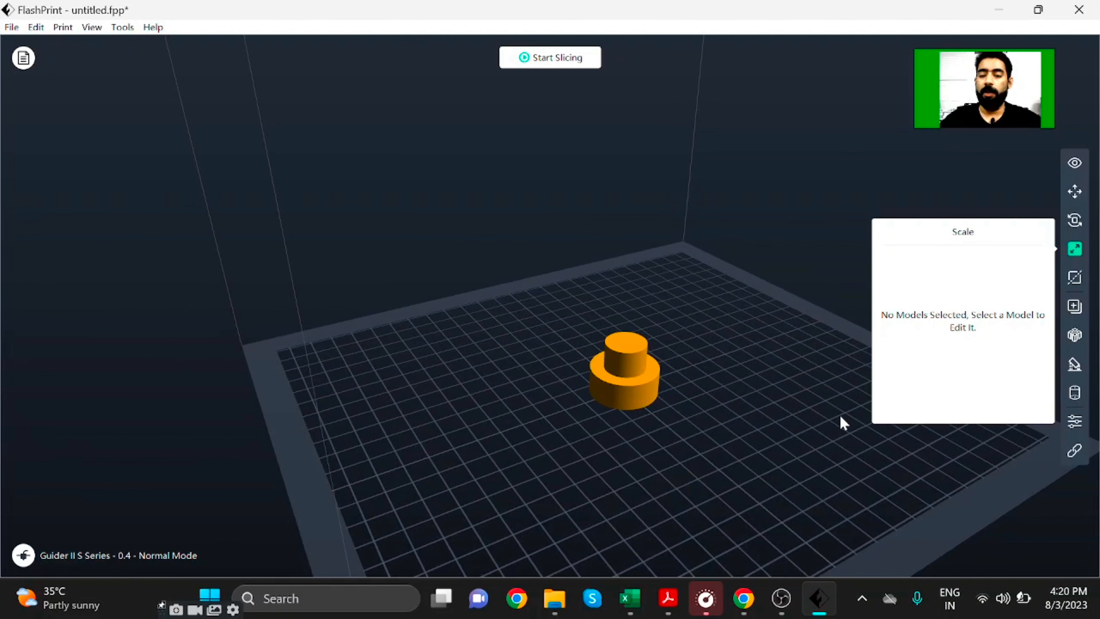
pyautogui.click(1078, 280)
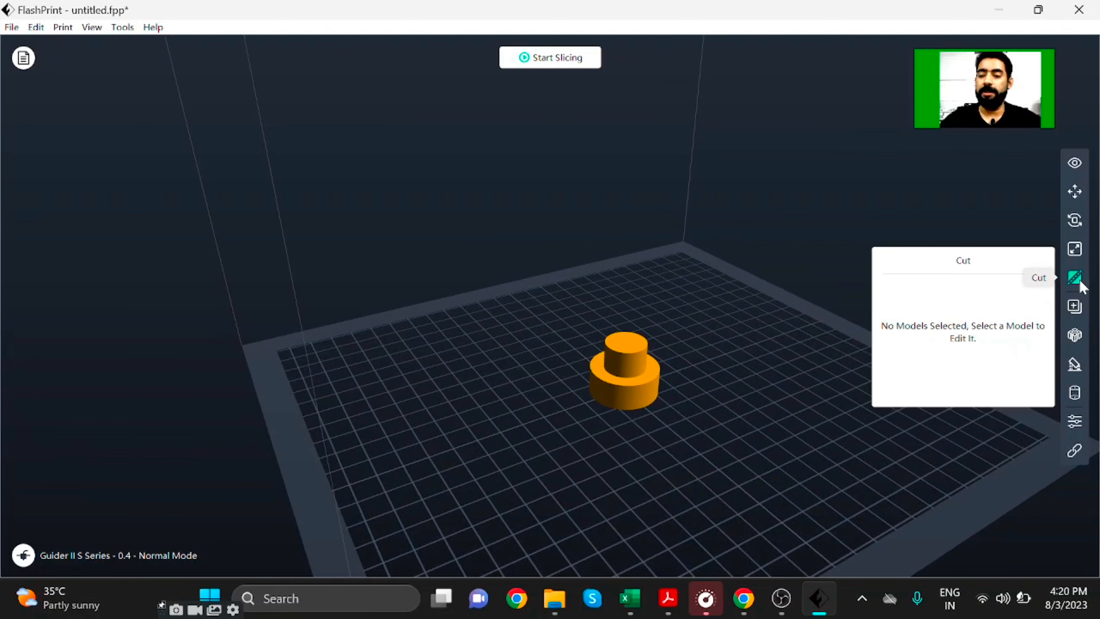
pyautogui.click(606, 392)
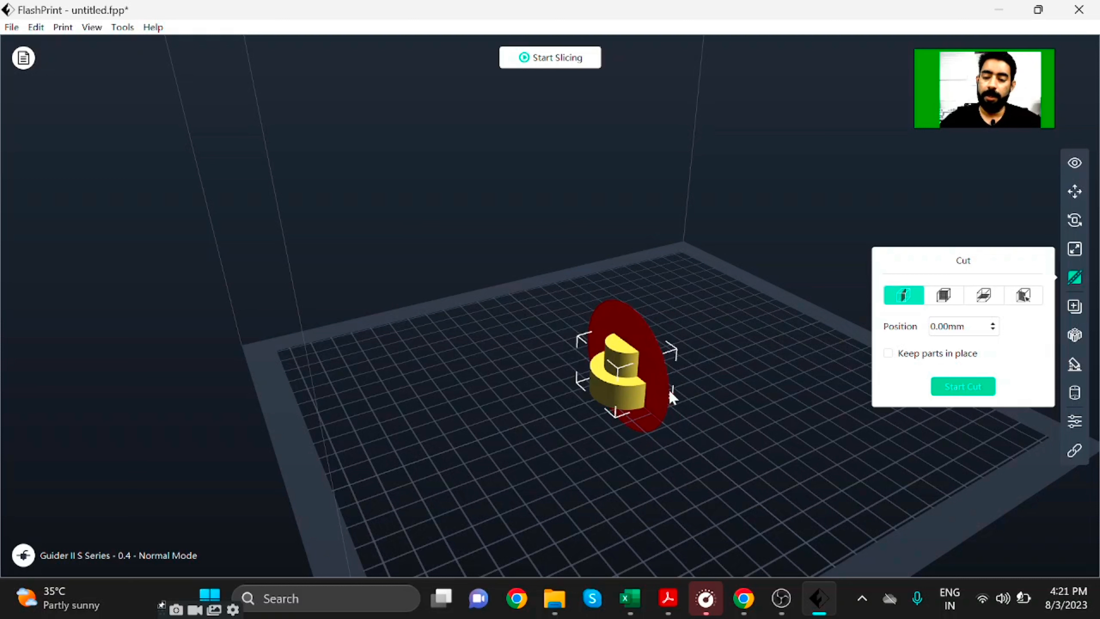
pyautogui.click(964, 390)
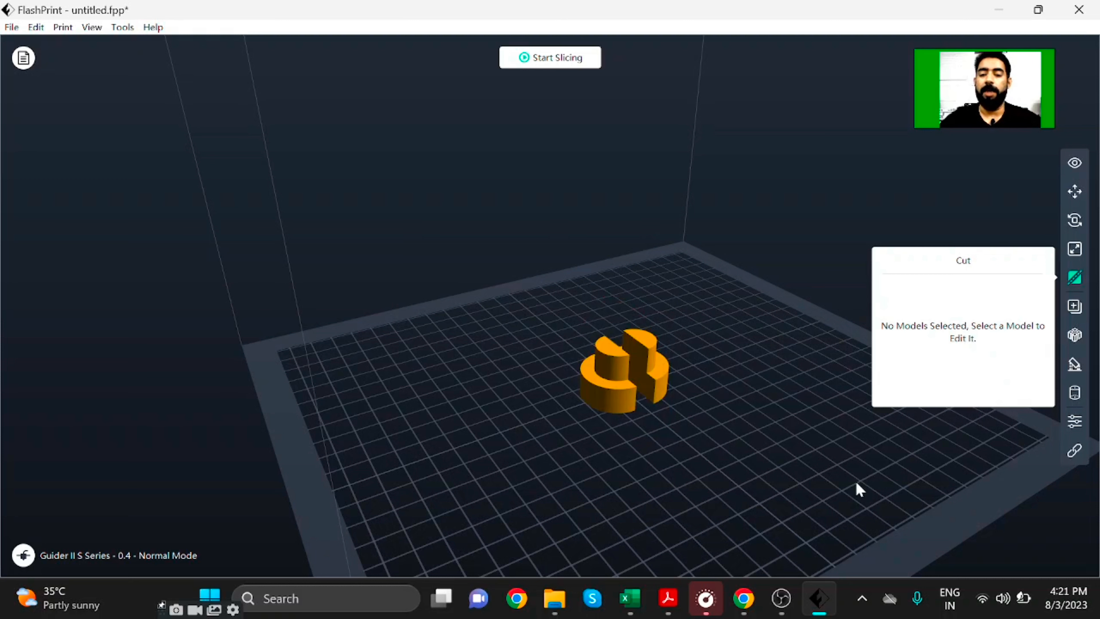
# Step: Move the two cut halves well apart on the platform and delete the rear half
pyautogui.click(1078, 195)
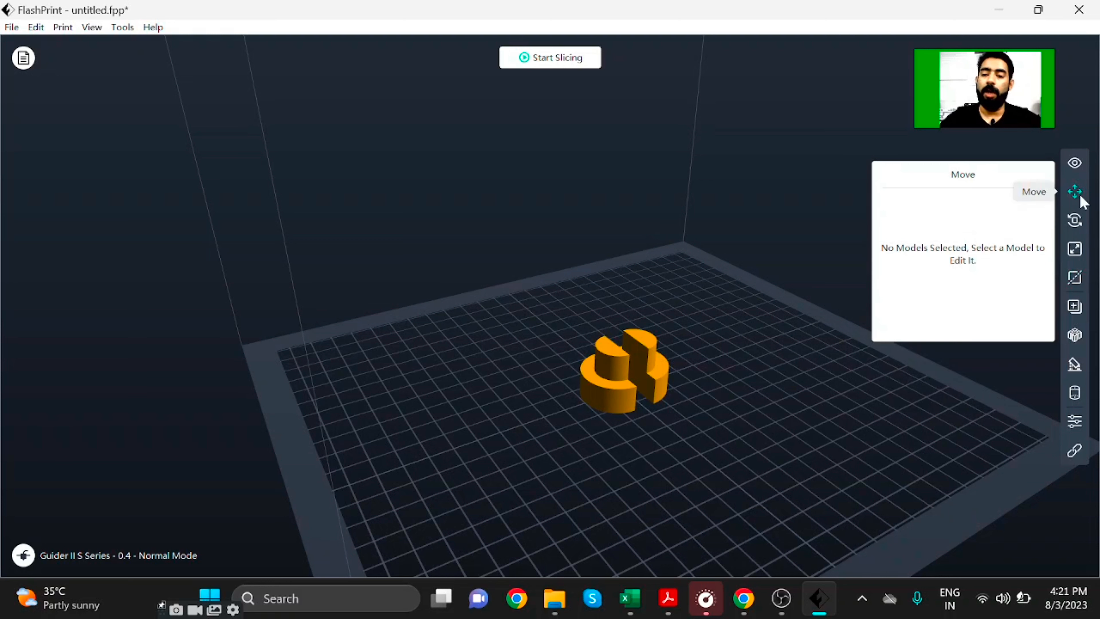
pyautogui.moveTo(641, 390); pyautogui.dragTo(542, 416)
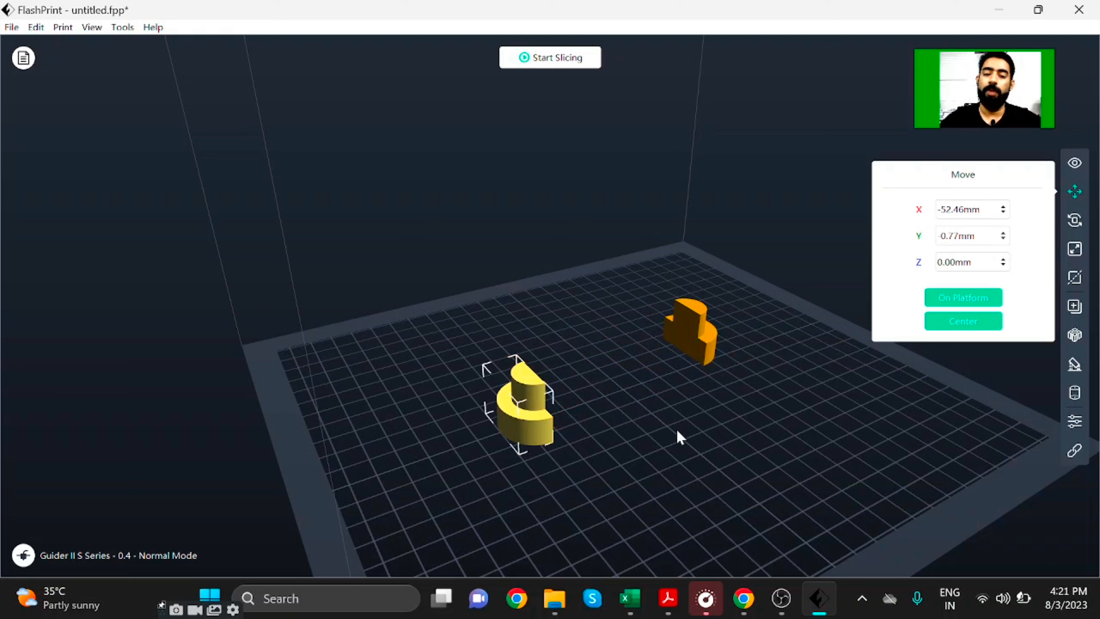
pyautogui.click(706, 355)
pyautogui.press('Delete')
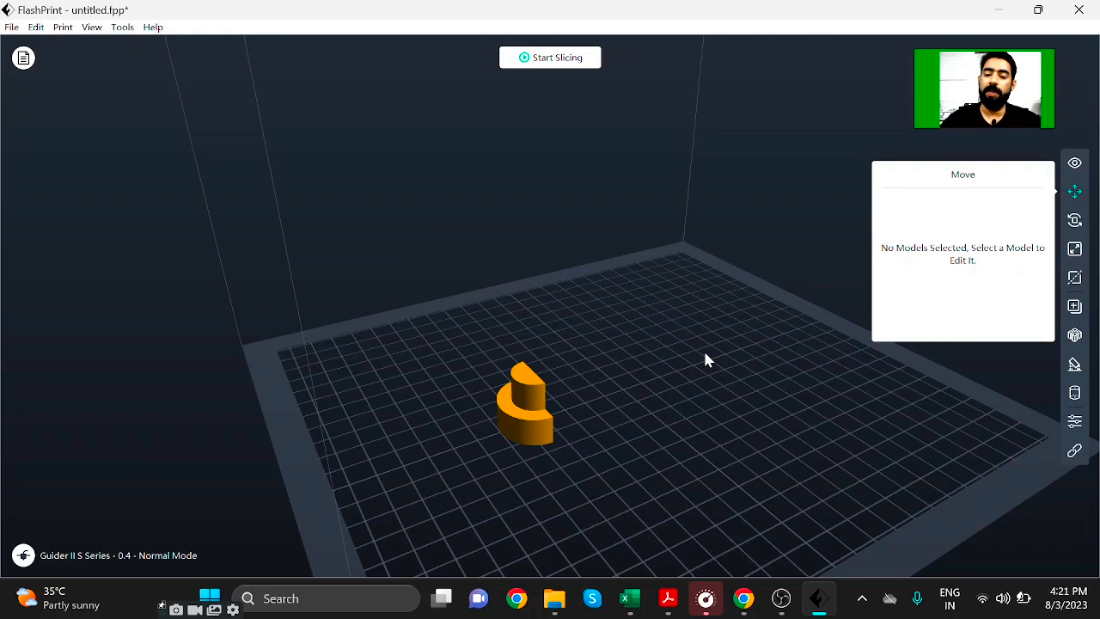
# Step: Undo the deletion, the moves and the cut to restore the whole cylinder
pyautogui.hotkey('ctrl', 'z')
pyautogui.hotkey('ctrl', 'z')
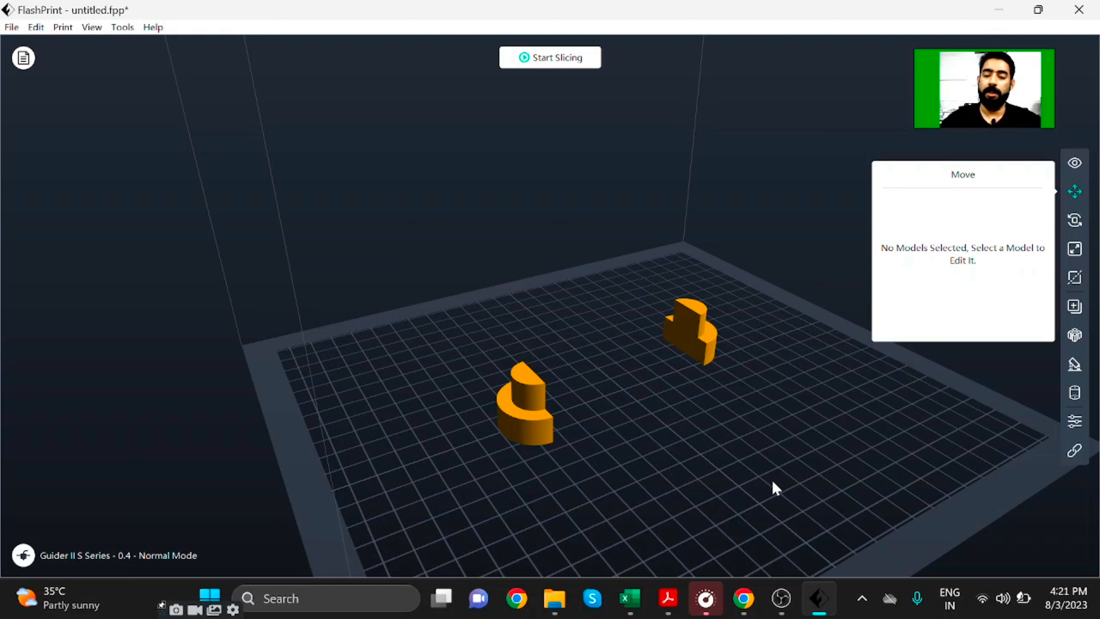
pyautogui.hotkey('ctrl', 'z')
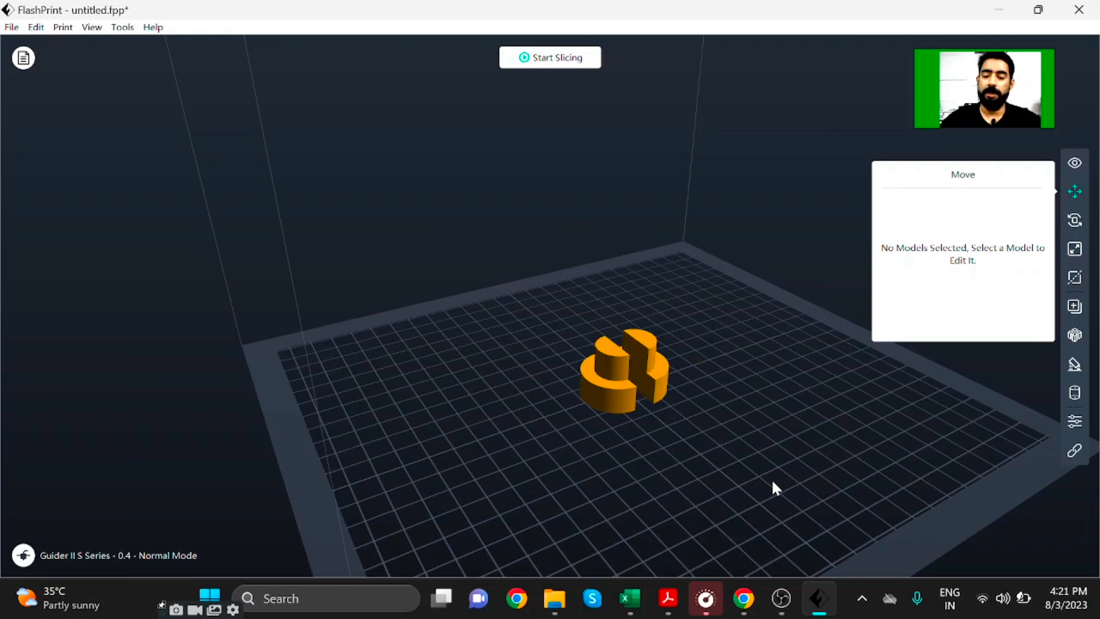
pyautogui.hotkey('ctrl', 'z')
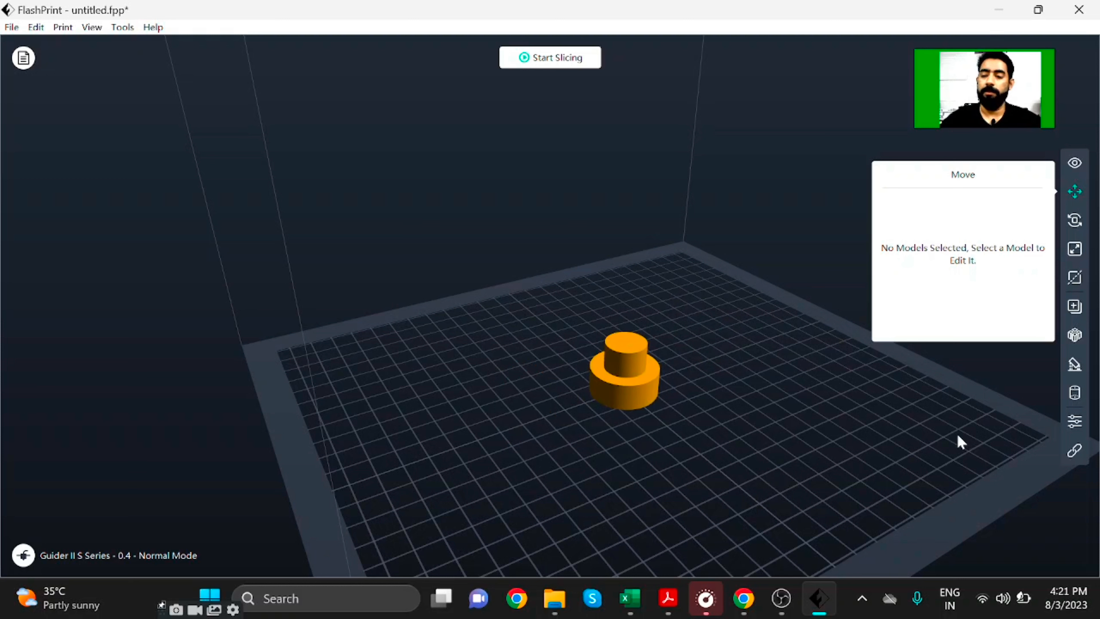
# Step: Duplicate the cylinder with a duplicate count of 2 and deselect it
pyautogui.click(1075, 308)
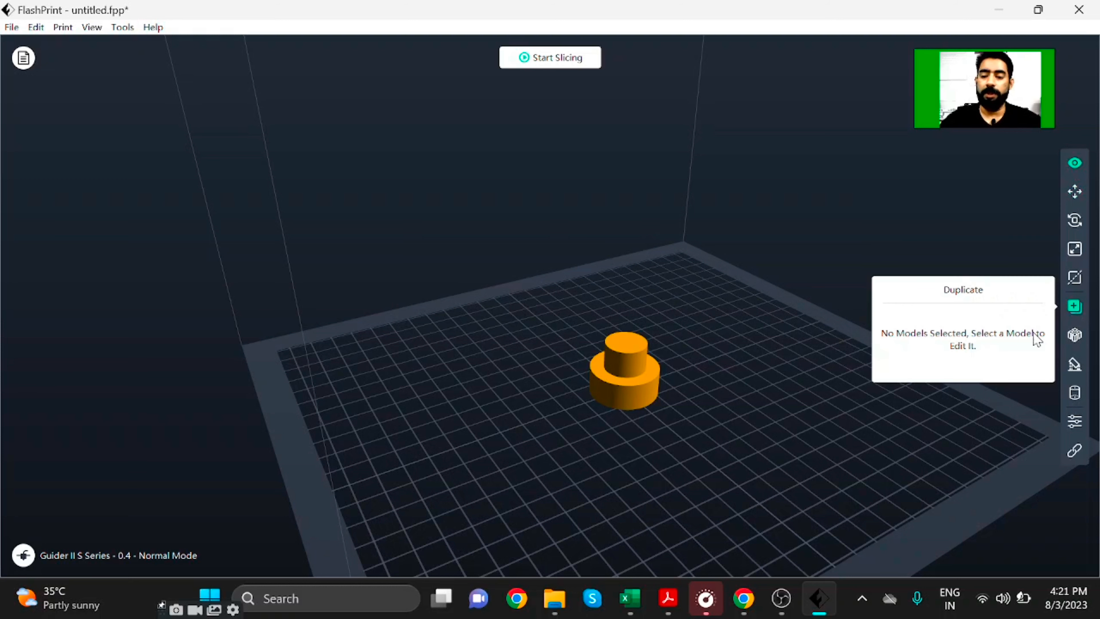
pyautogui.click(639, 401)
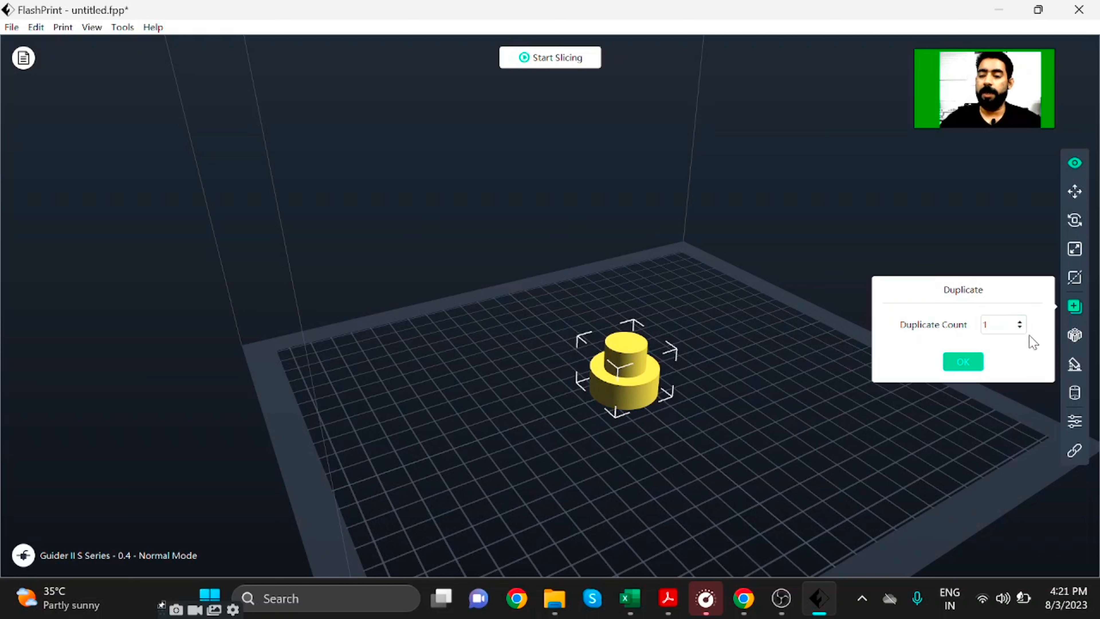
pyautogui.click(996, 325)
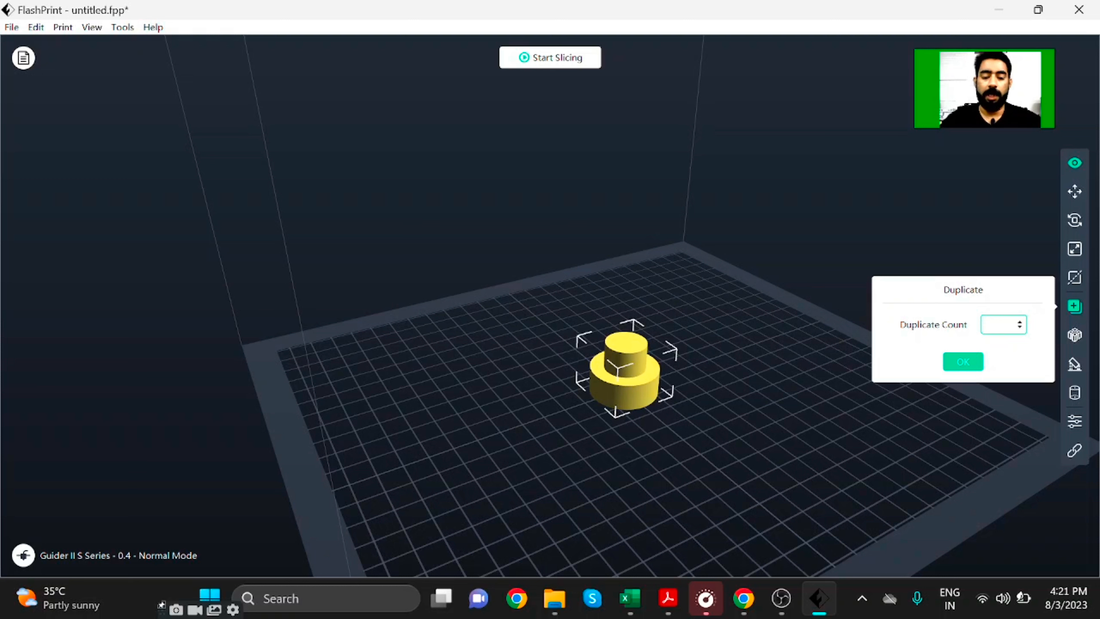
pyautogui.write('2')
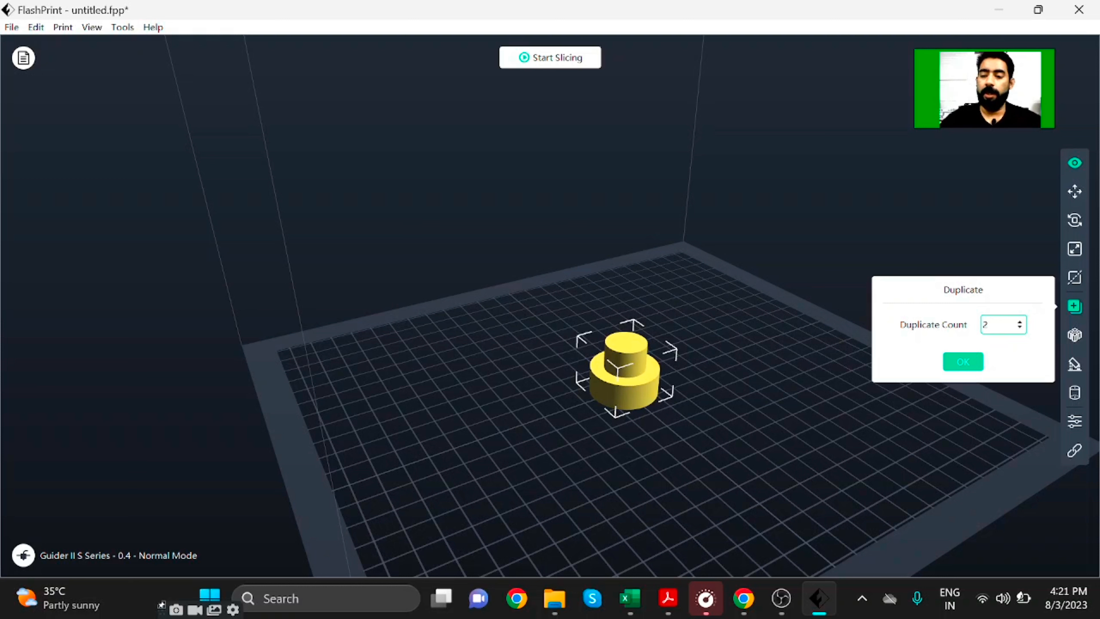
pyautogui.click(970, 362)
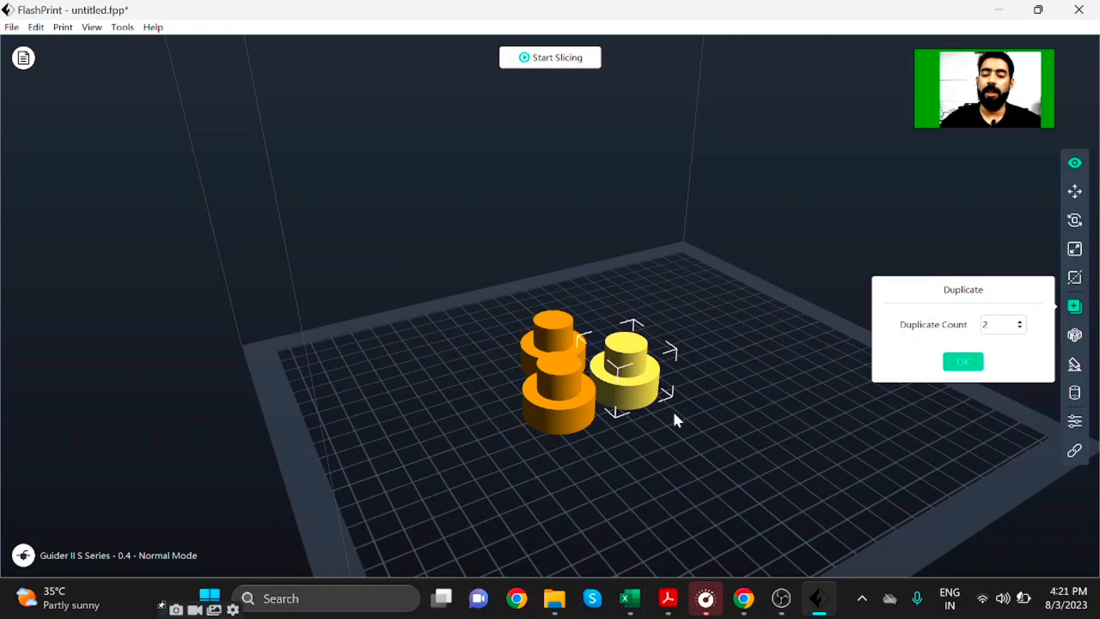
pyautogui.click(756, 431)
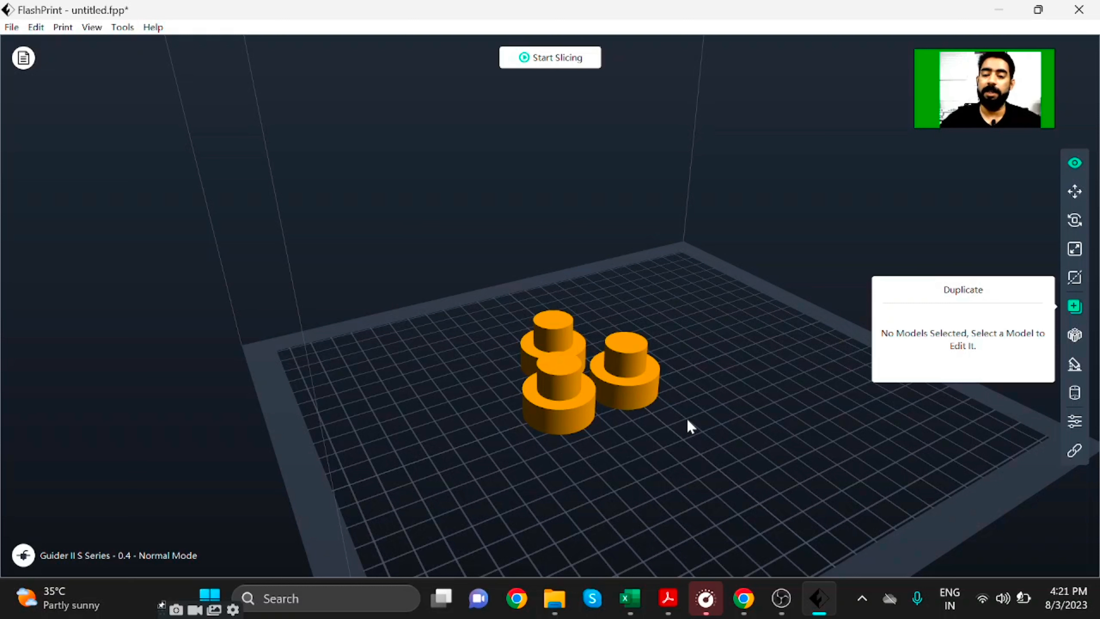
# Step: Select all three cylinders and auto-arrange them with 2.0 mm of space between models
pyautogui.hotkey('ctrl', 'a')
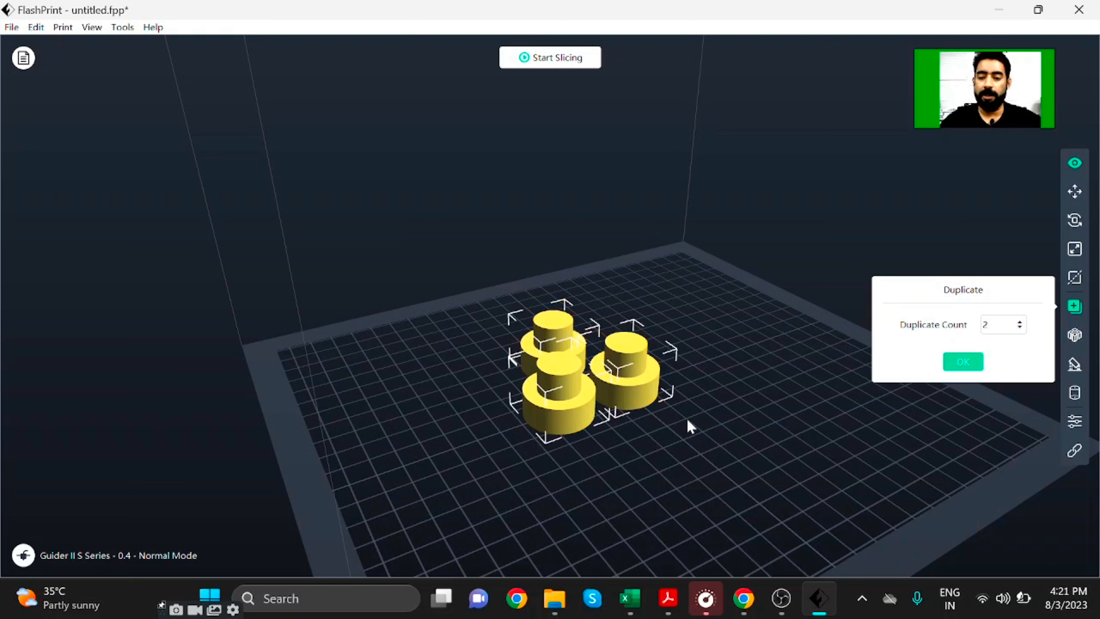
pyautogui.click(1079, 339)
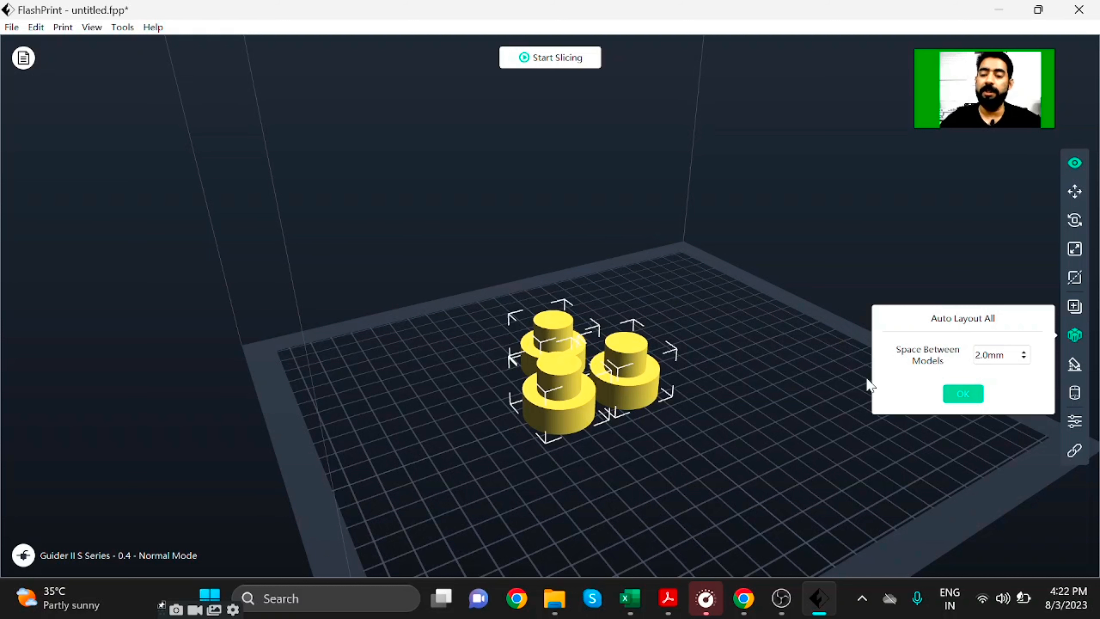
pyautogui.click(965, 394)
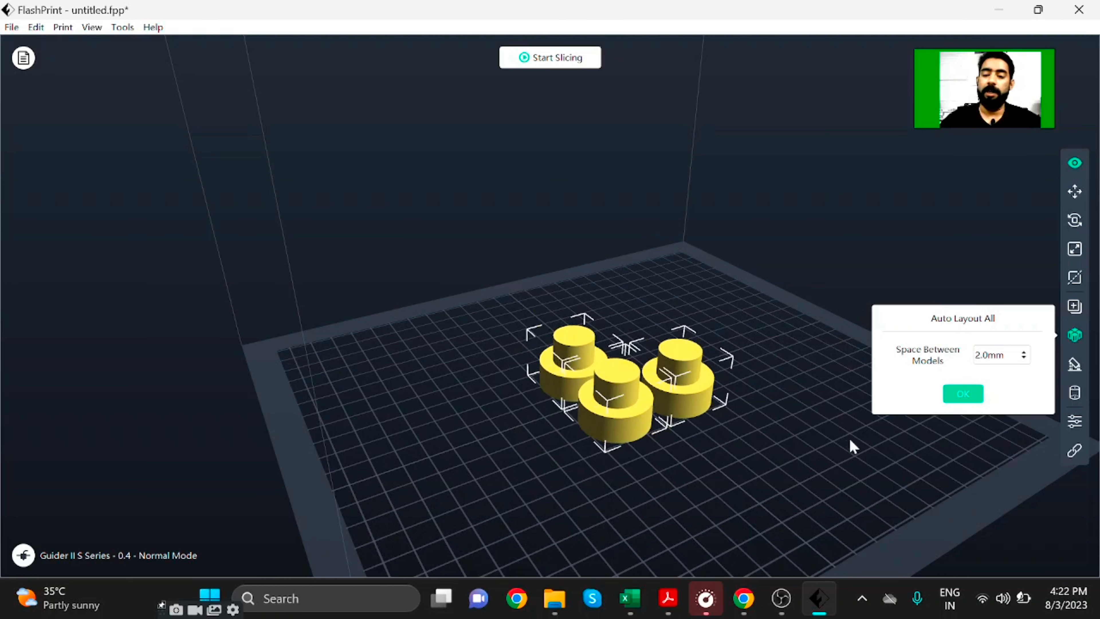
# Step: Try turning one of the cylinder copies upside down, and undo its rotation
pyautogui.scroll(-3, 710, 444)
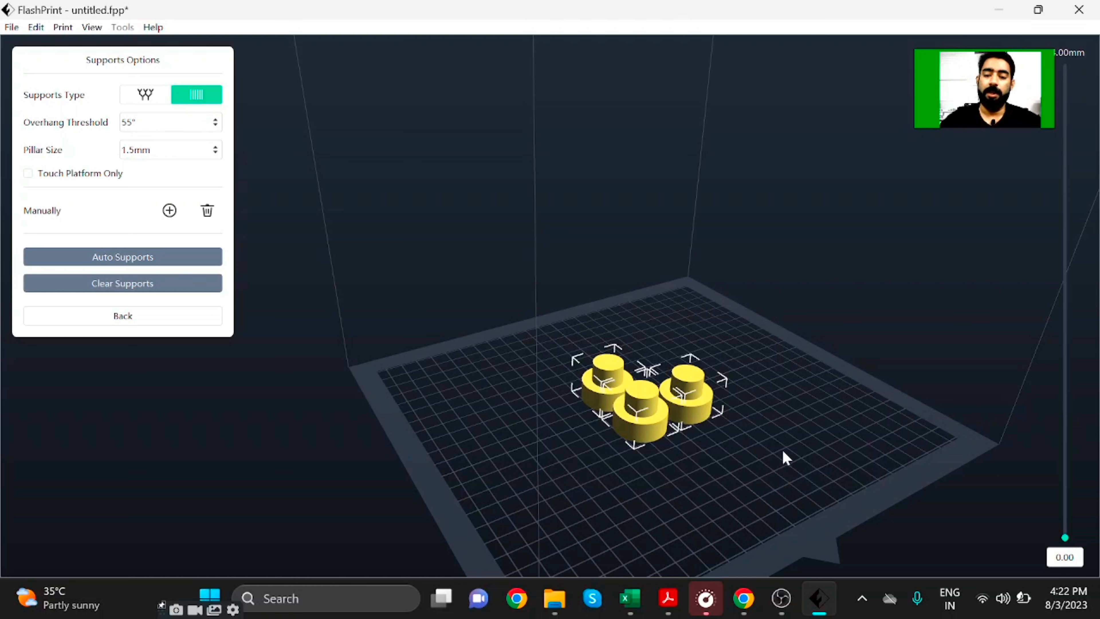
pyautogui.click(784, 455)
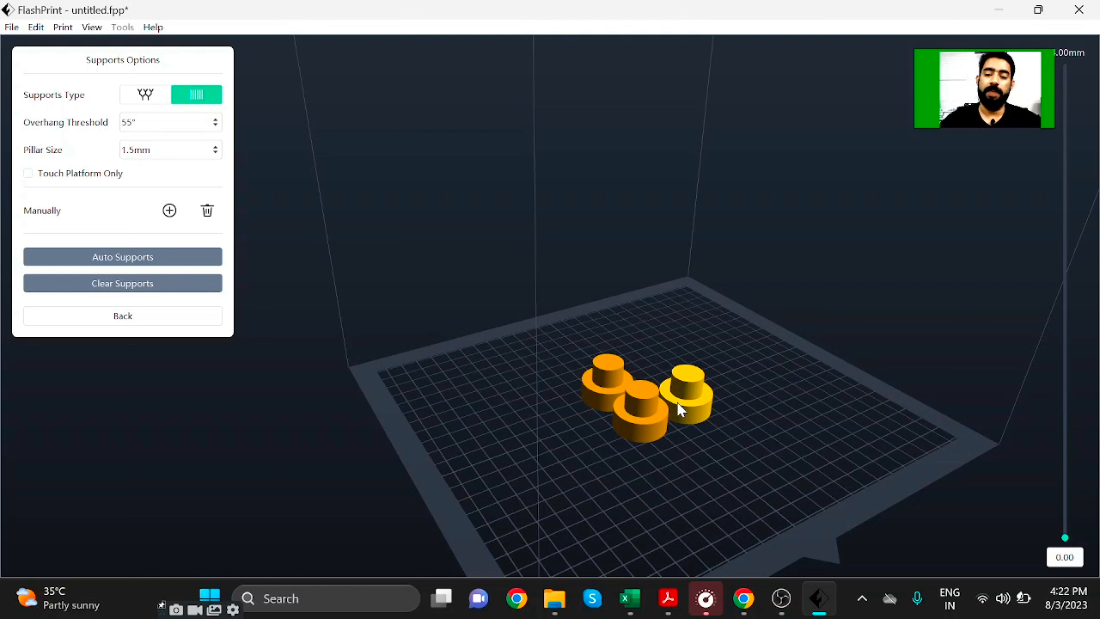
pyautogui.click(710, 409)
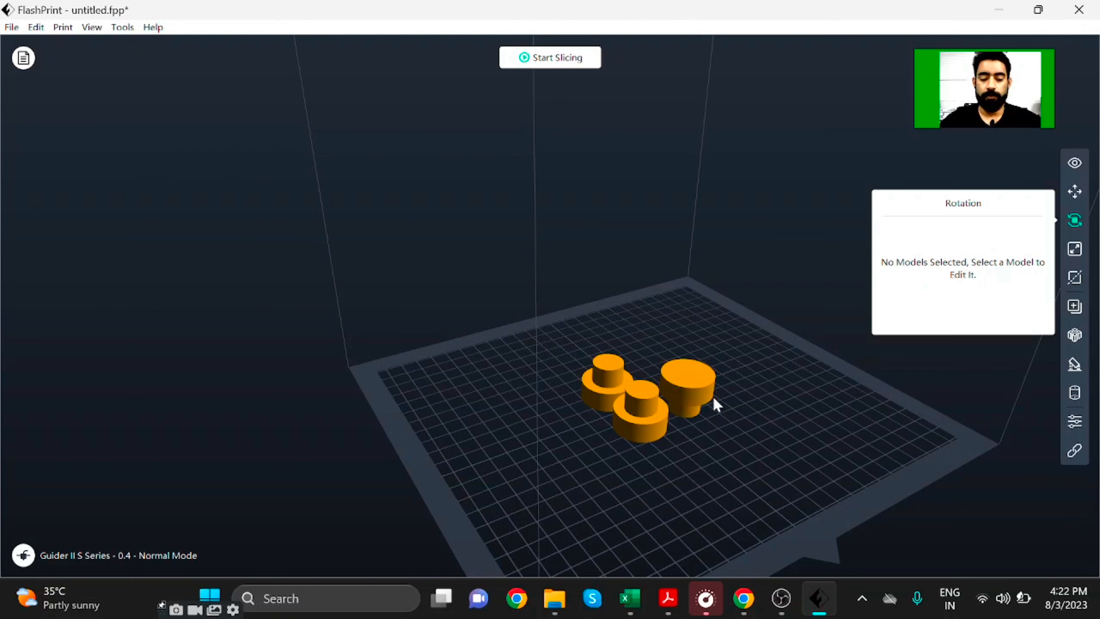
pyautogui.hotkey('ctrl', 'z')
pyautogui.hotkey('ctrl', 'z')
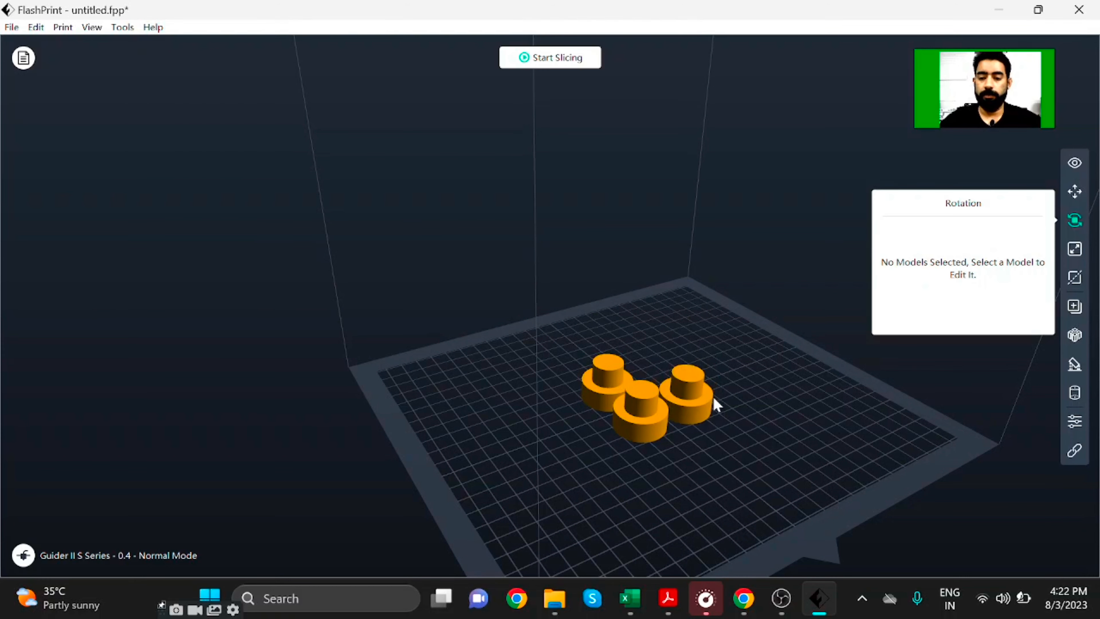
# Step: Turn the rightmost cylinder copy upside down by rotating it twice by 90° about the X axis
pyautogui.click(703, 411)
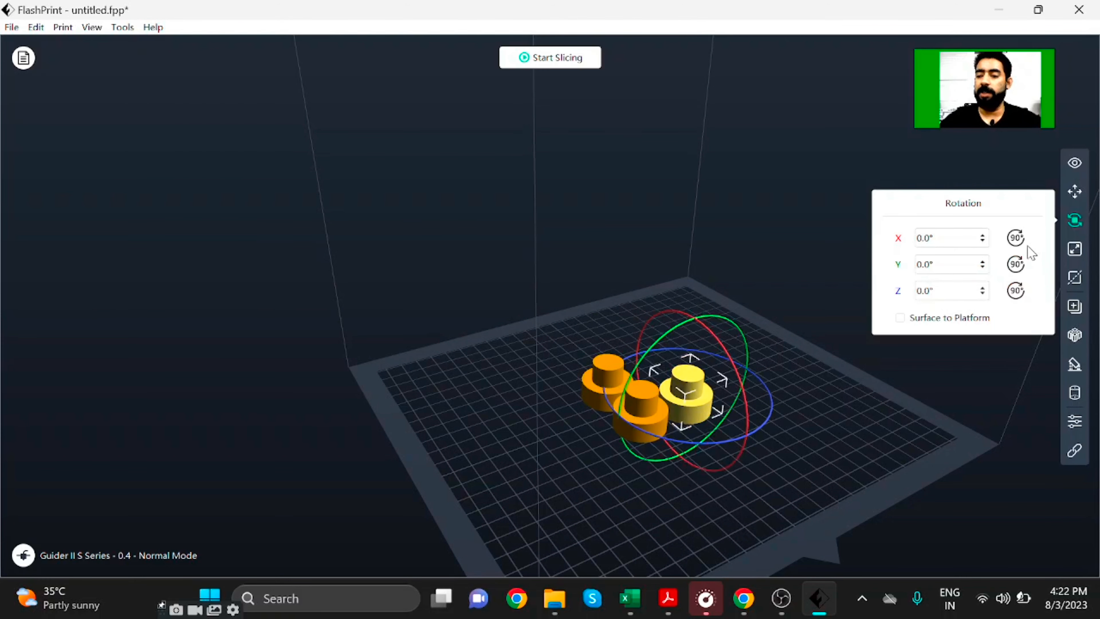
pyautogui.click(1015, 238)
pyautogui.click(1015, 238)
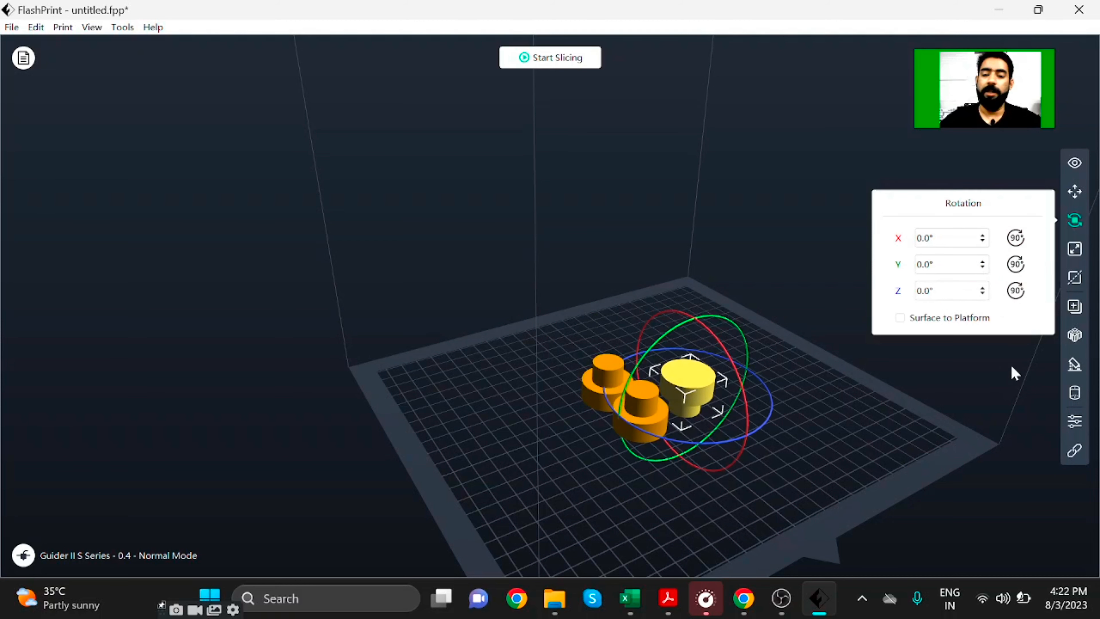
# Step: Generate automatic supports for the upside-down cylinder with no model selected, and leave support editing
pyautogui.click(1074, 364)
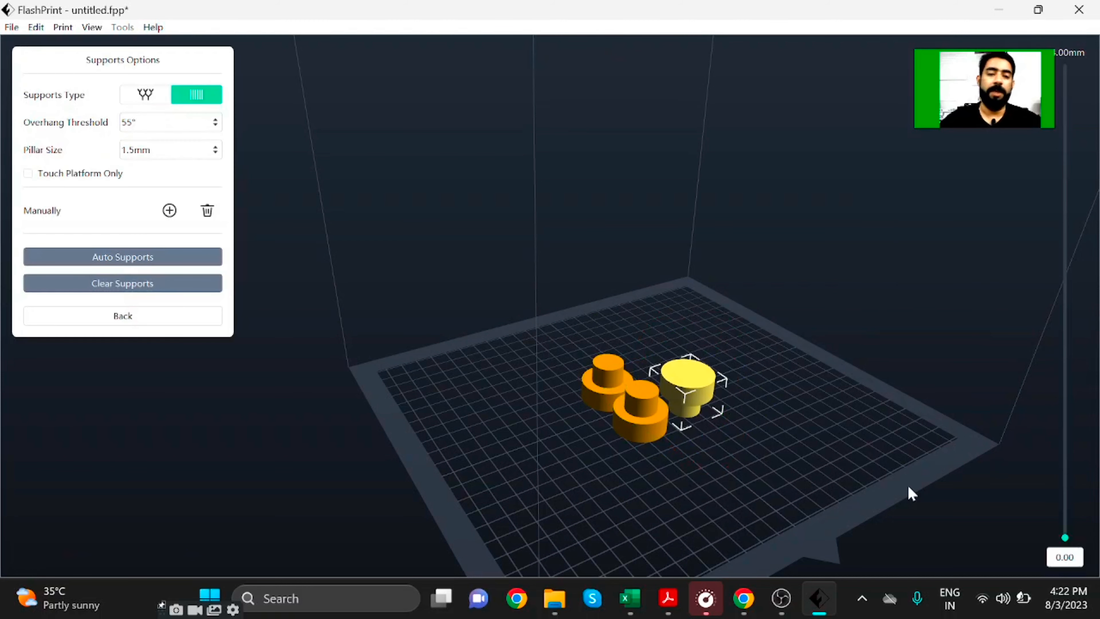
pyautogui.click(762, 471)
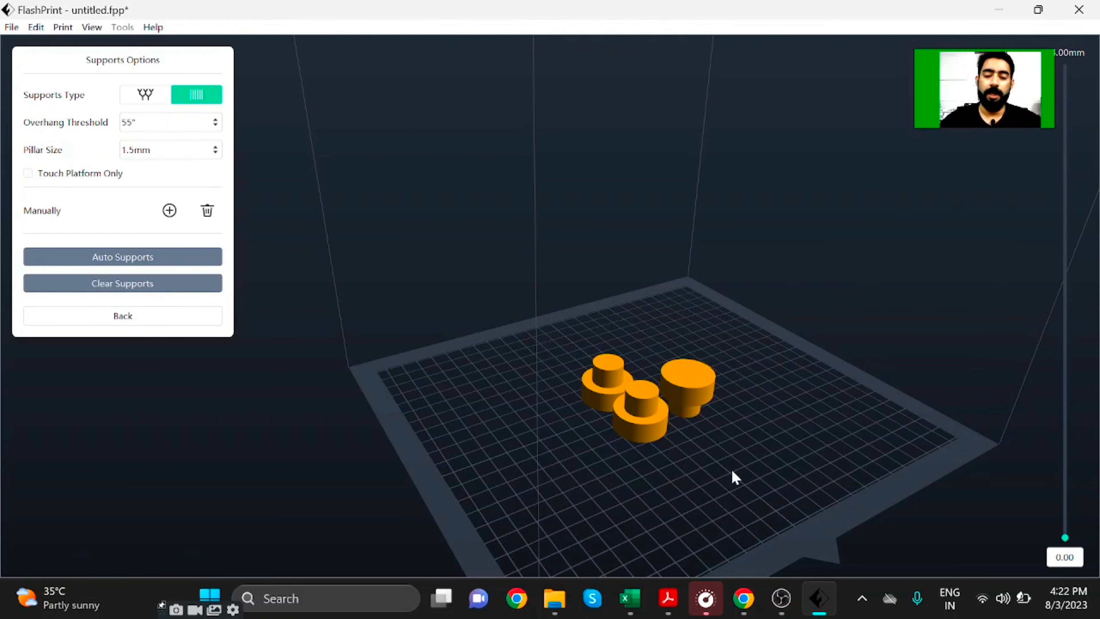
pyautogui.click(153, 251)
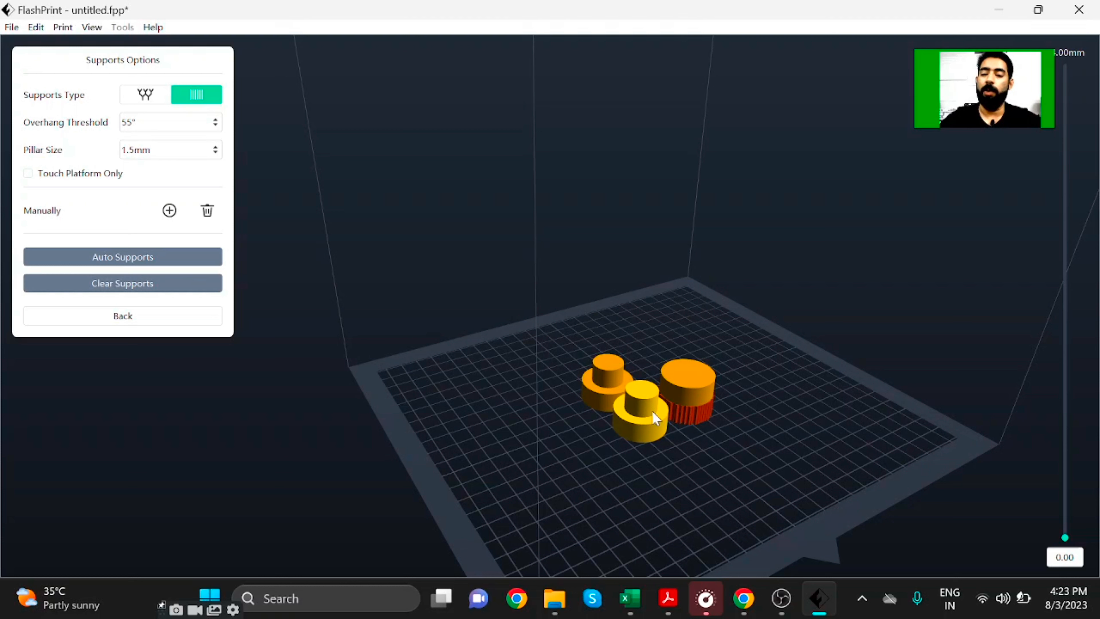
pyautogui.click(193, 315)
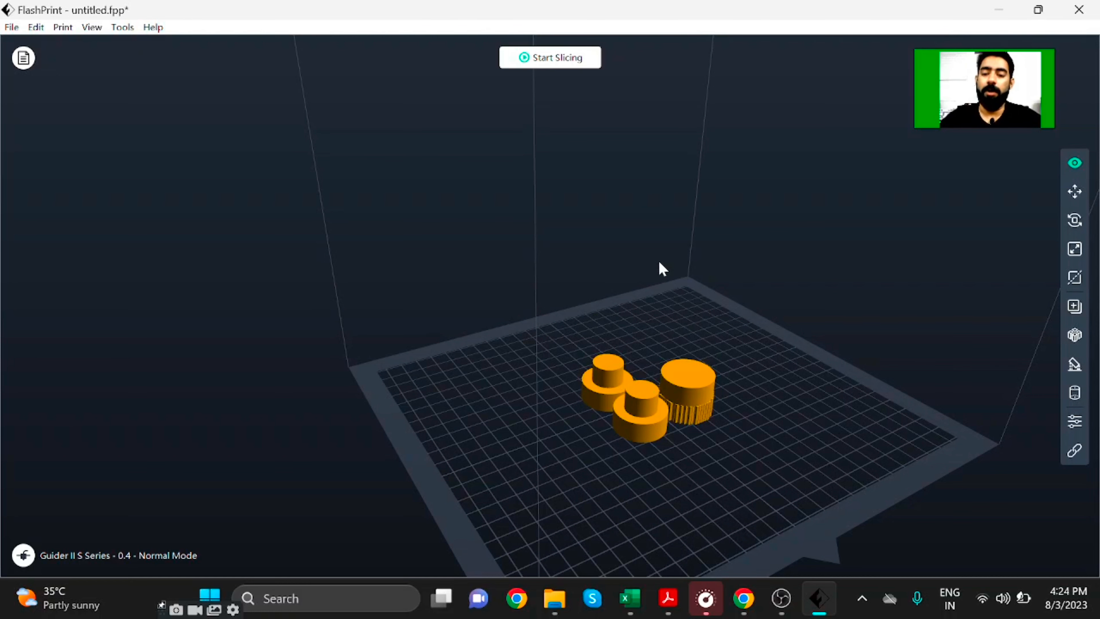
# Step: Open the slicing settings for the three arranged cylinders
pyautogui.click(578, 60)
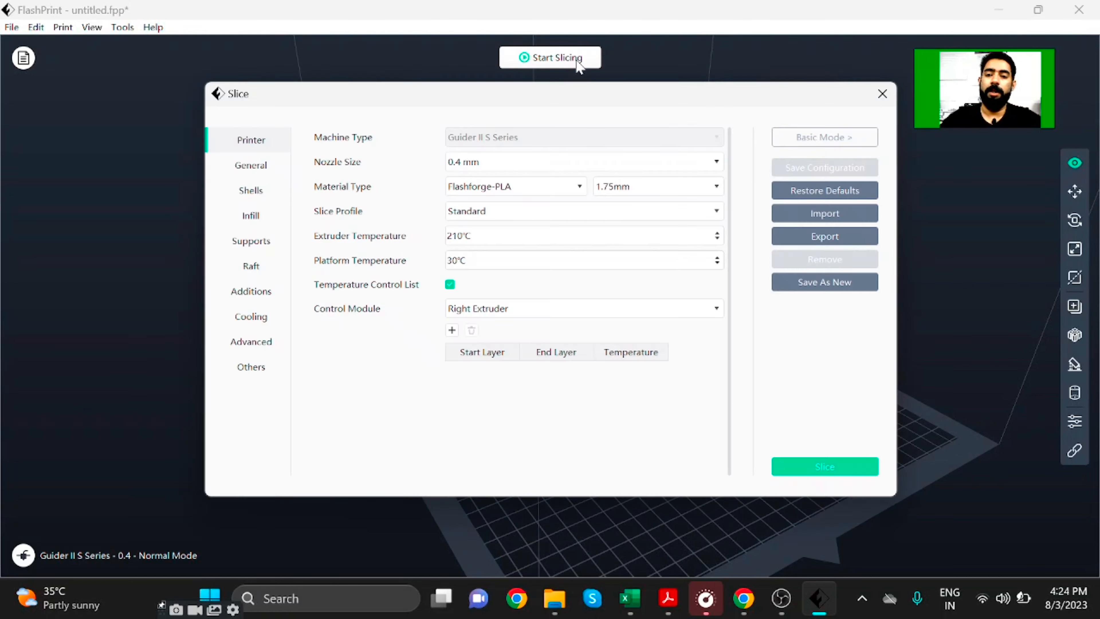